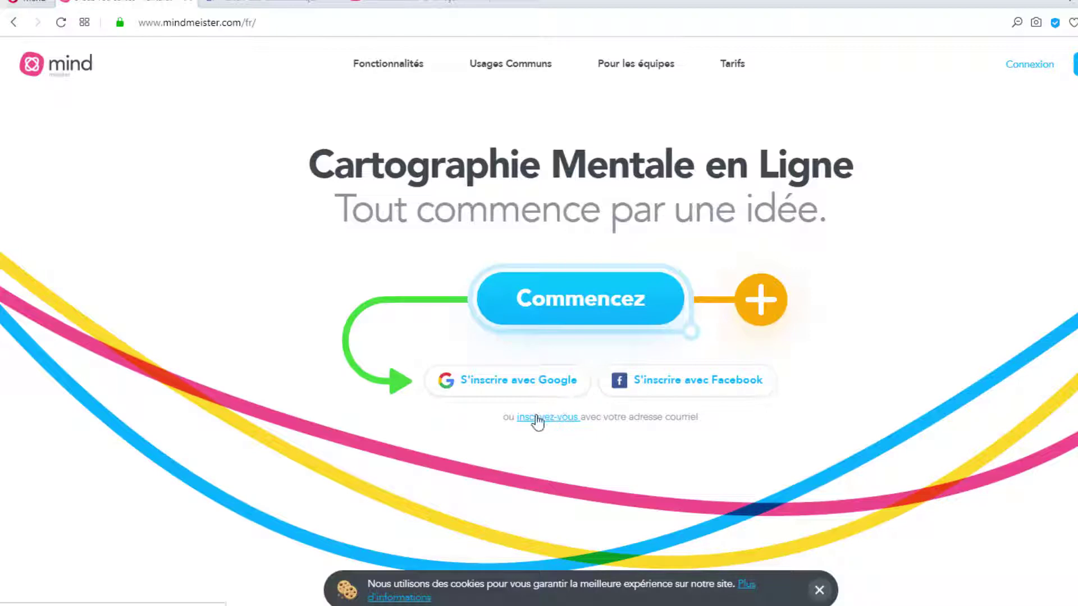
- Sign up to MindMeister with Google and create a blank mind map
{"action": "left_click", "coordinate": [517, 382]}
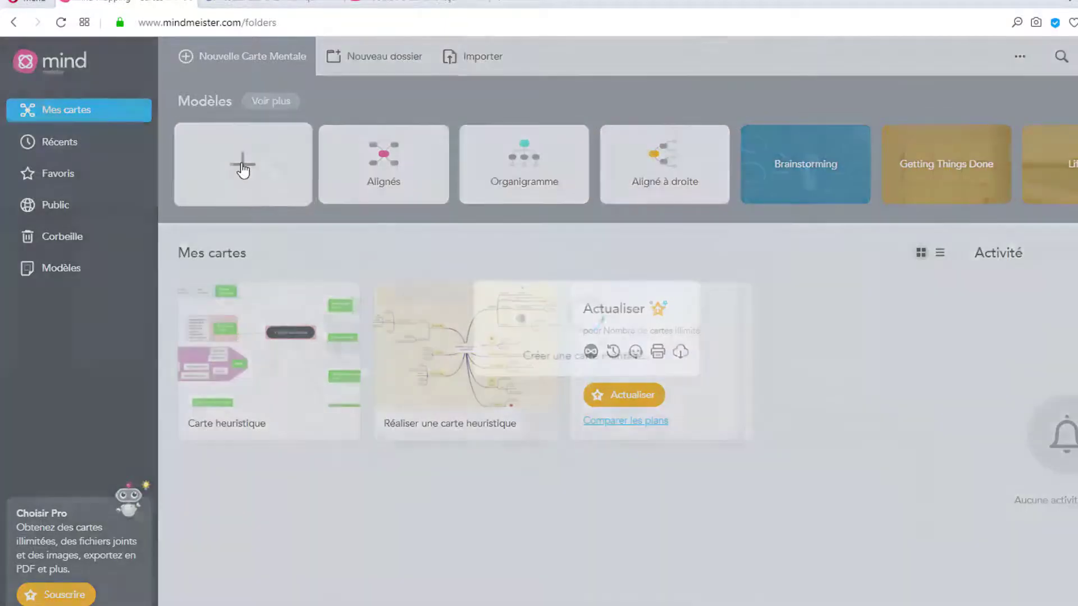
{"action": "left_click", "coordinate": [242, 166]}
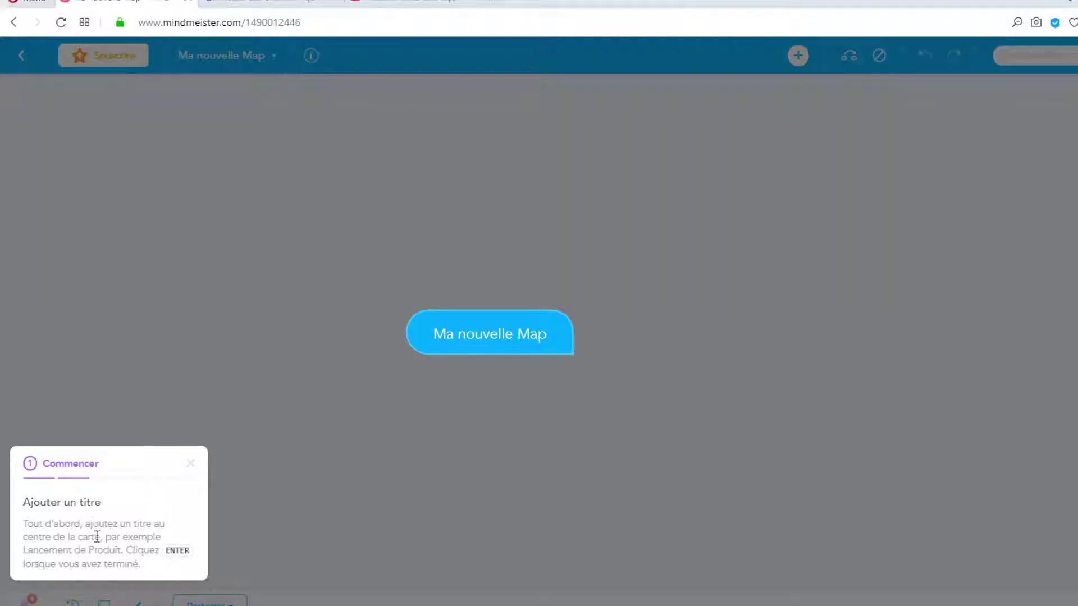
- Title the central topic "Titre de votre carte mentale"
{"action": "double_click", "coordinate": [475, 344]}
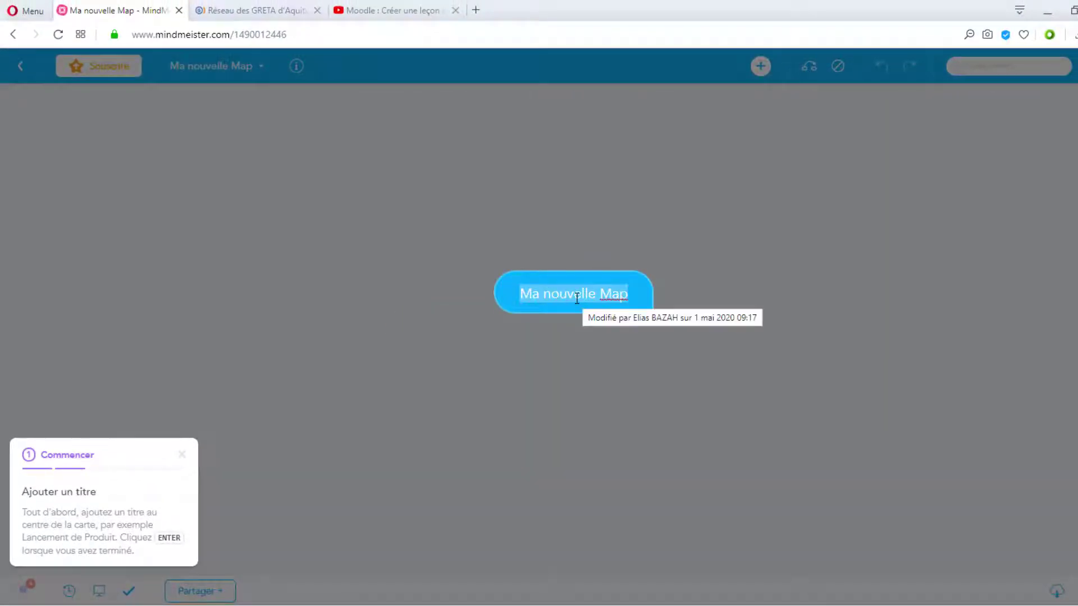
{"action": "key", "text": "BackSpace"}
{"action": "key", "text": "Return"}
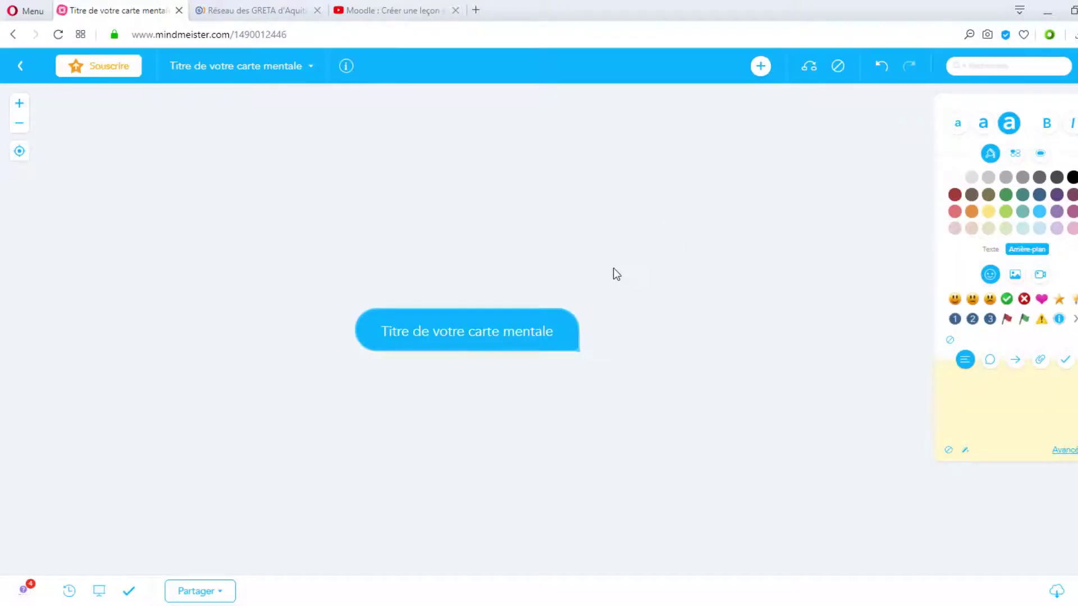
- Add nodes 1, 2, 3 and 4 around the central topic, with subnode 2.1 under node 2
{"action": "left_click", "coordinate": [761, 66]}
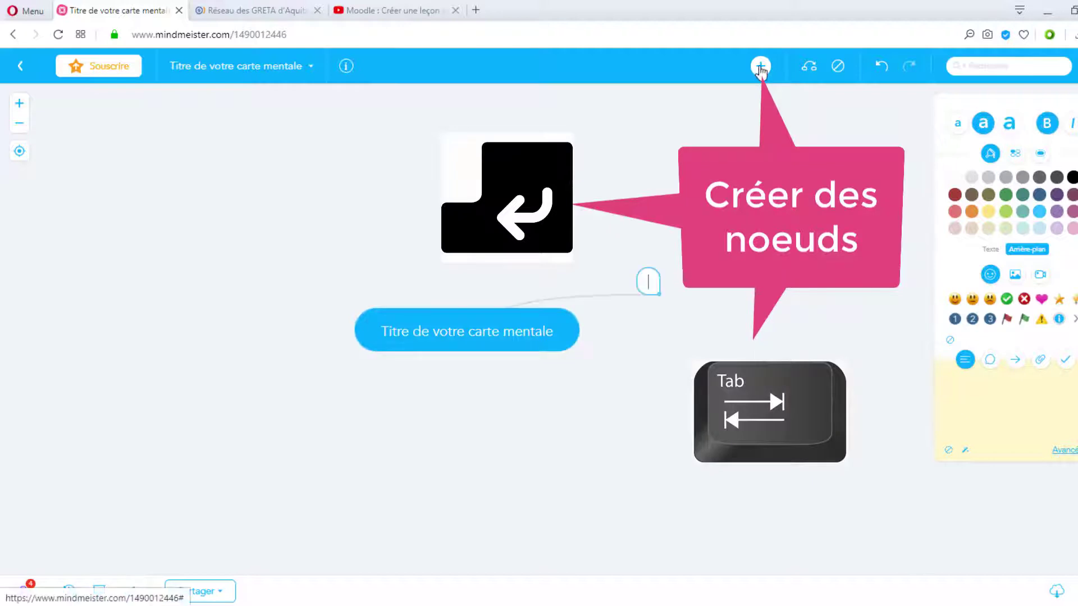
{"action": "left_click", "coordinate": [548, 331]}
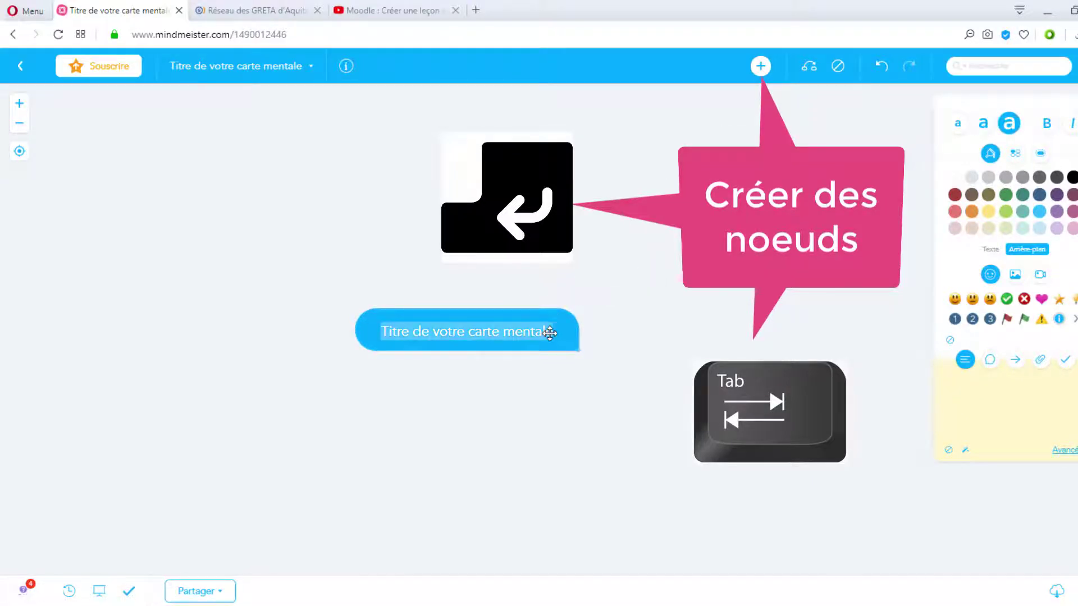
{"action": "double_click", "coordinate": [566, 324]}
{"action": "key", "text": "Tab"}
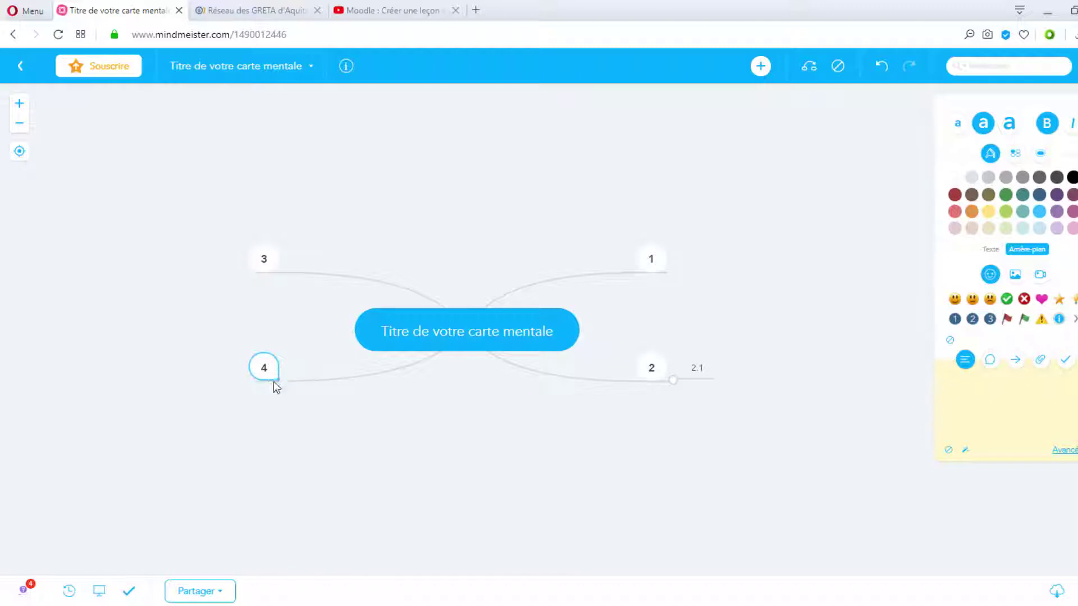
- Swap nodes 3 and 4, placing node 4 to the upper left and node 3 to the lower left of the central topic
{"action": "left_click_drag", "start_coordinate": [272, 379], "coordinate": [281, 224]}
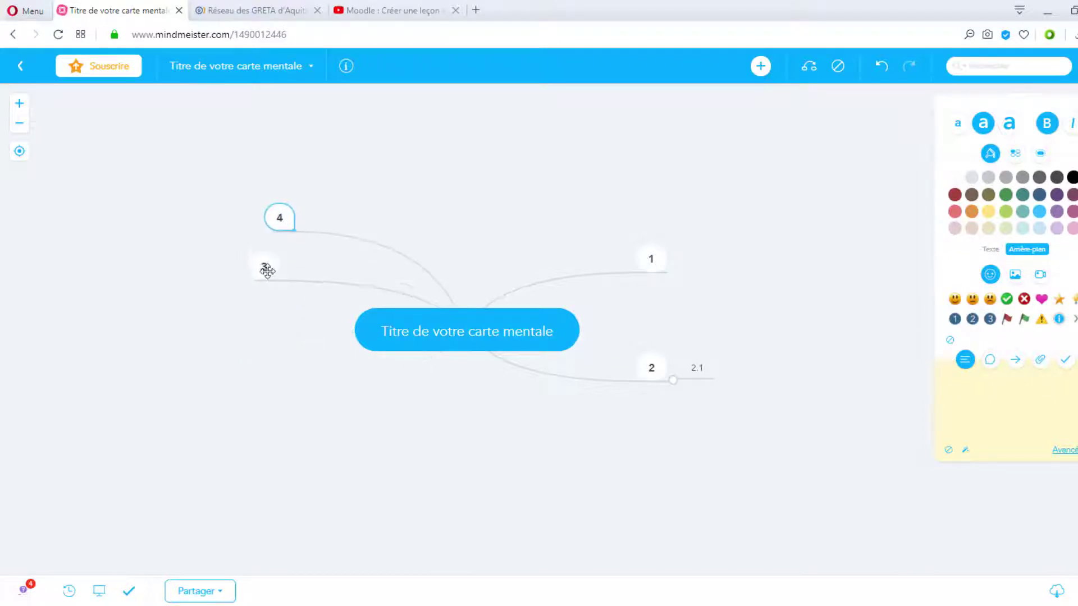
{"action": "left_click_drag", "start_coordinate": [266, 290], "coordinate": [282, 405]}
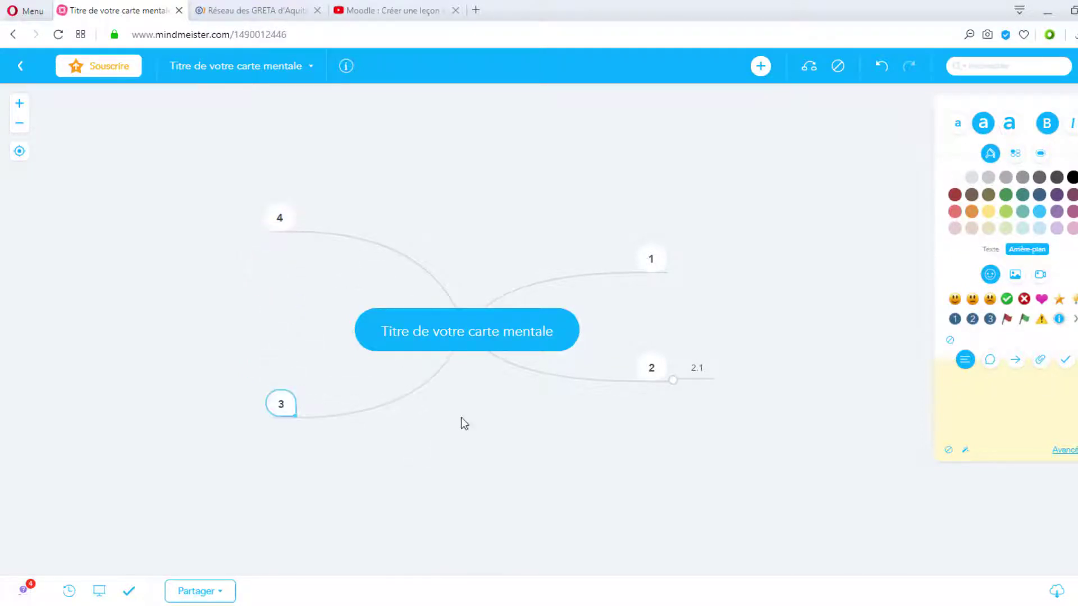
{"action": "left_click", "coordinate": [697, 368]}
- Try the font sizes on node 1, settling on the largest, and make its text italic
{"action": "left_click", "coordinate": [654, 261]}
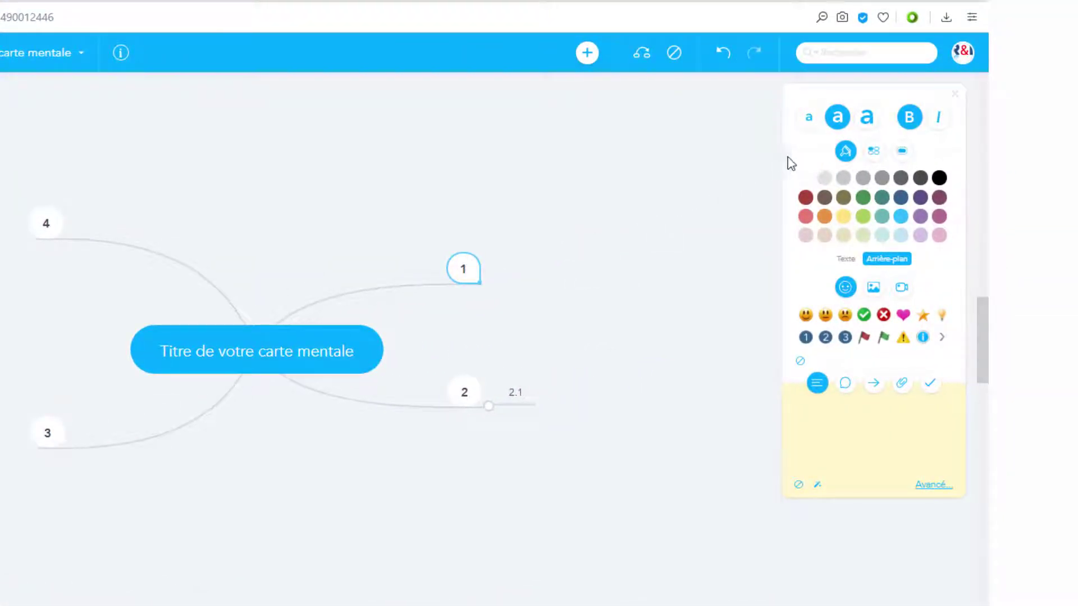
{"action": "left_click", "coordinate": [809, 125]}
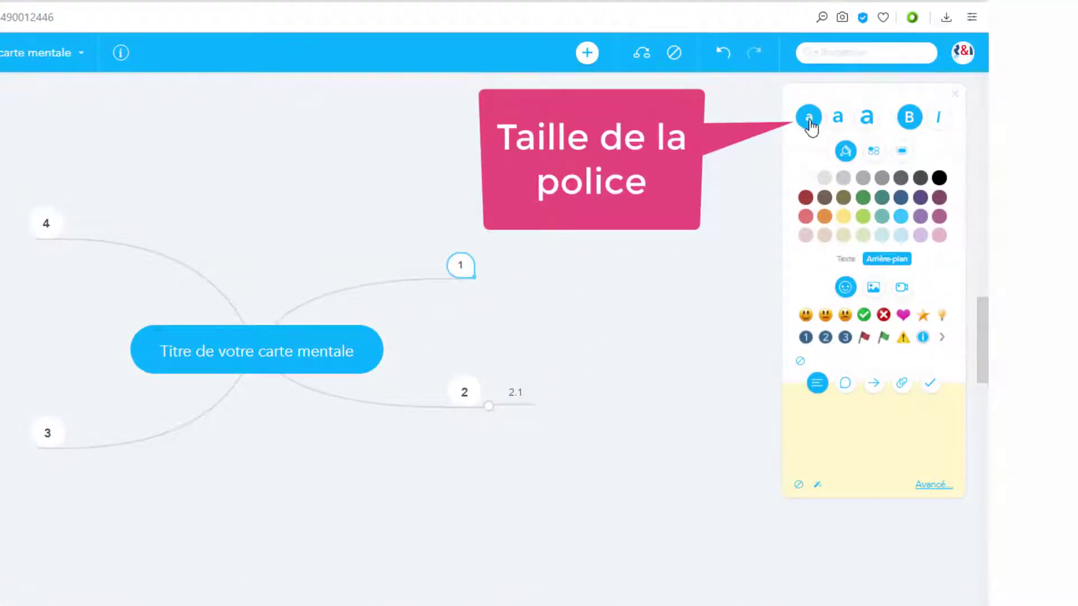
{"action": "left_click", "coordinate": [836, 127]}
{"action": "left_click", "coordinate": [868, 128]}
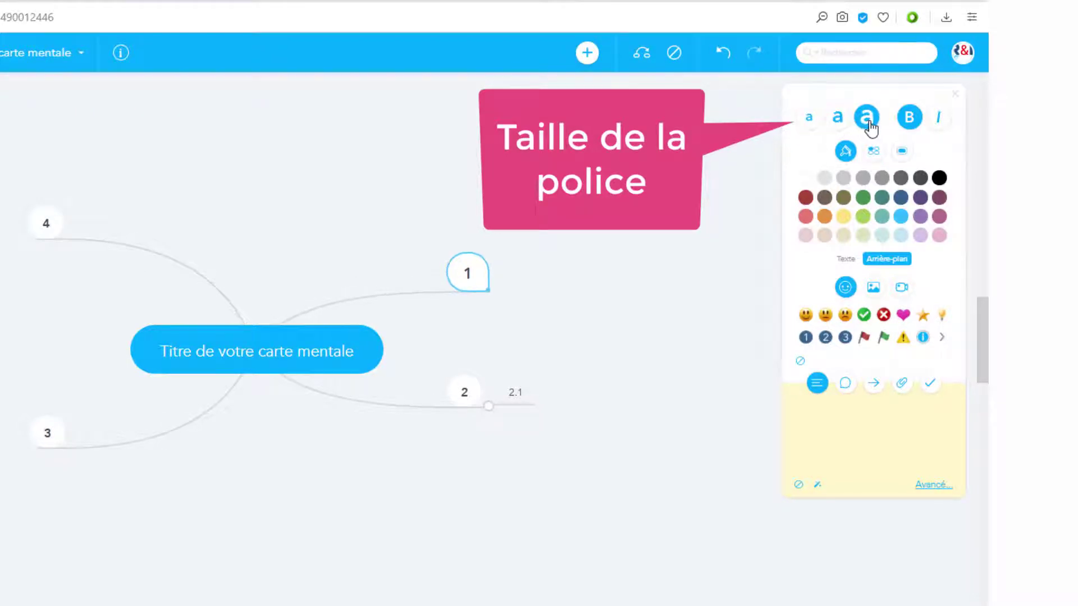
{"action": "left_click", "coordinate": [938, 117]}
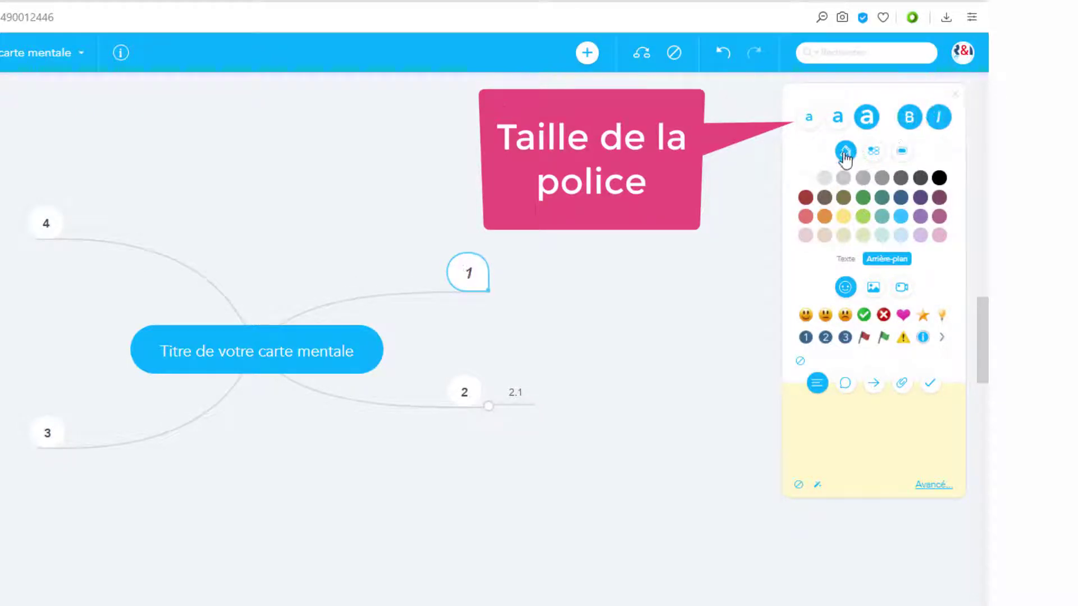
- Color node 1's text red and its background light purple
{"action": "left_click", "coordinate": [840, 260]}
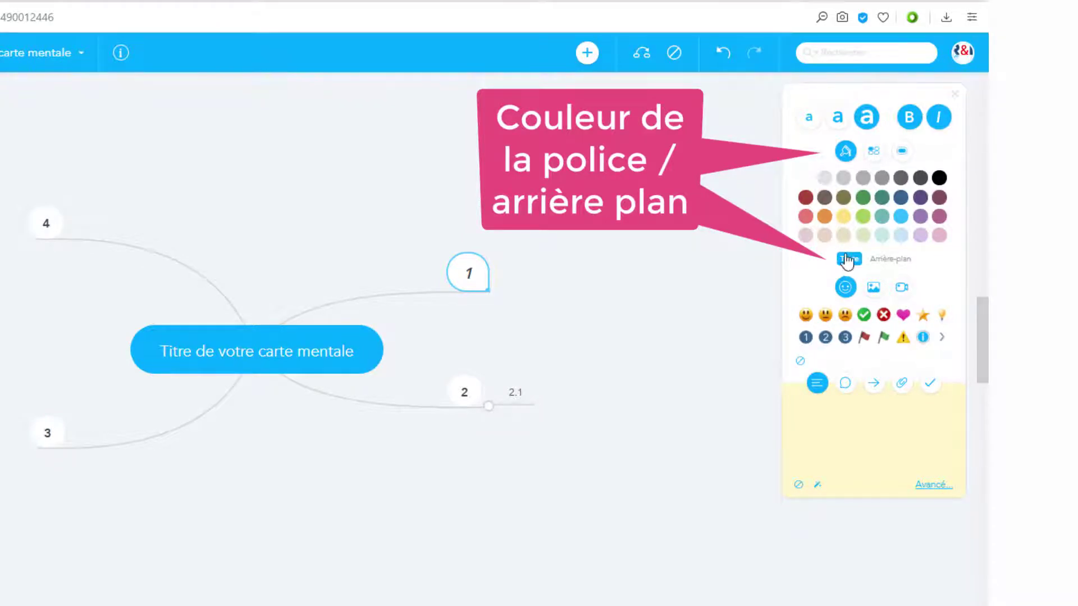
{"action": "left_click", "coordinate": [879, 259]}
{"action": "left_click", "coordinate": [920, 235]}
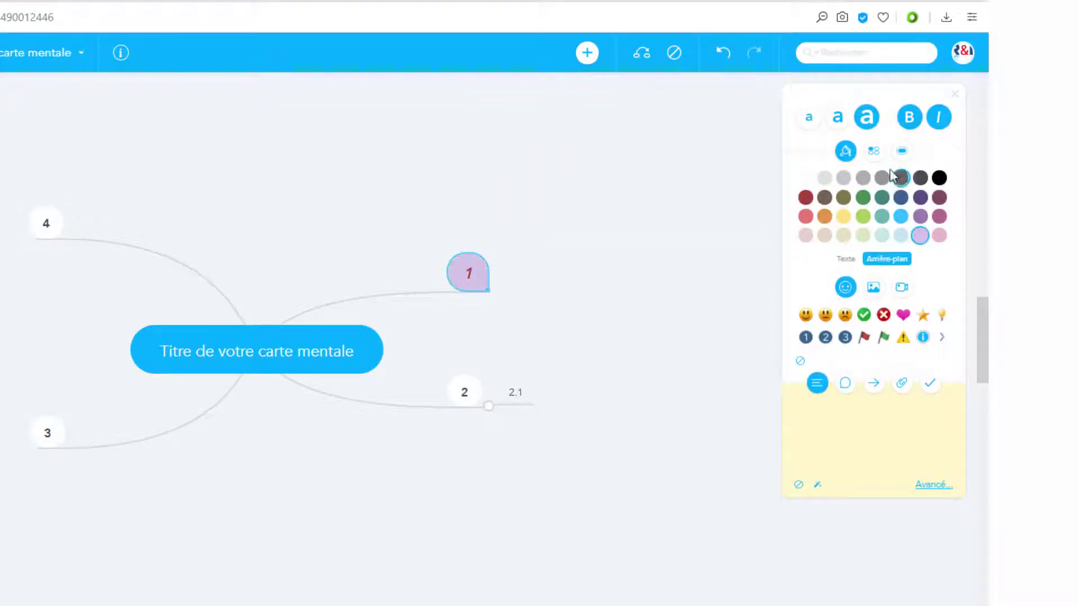
- Try preset styles on node 1, keep the blue one with white text, and recolor its background dark blue
{"action": "left_click", "coordinate": [874, 151]}
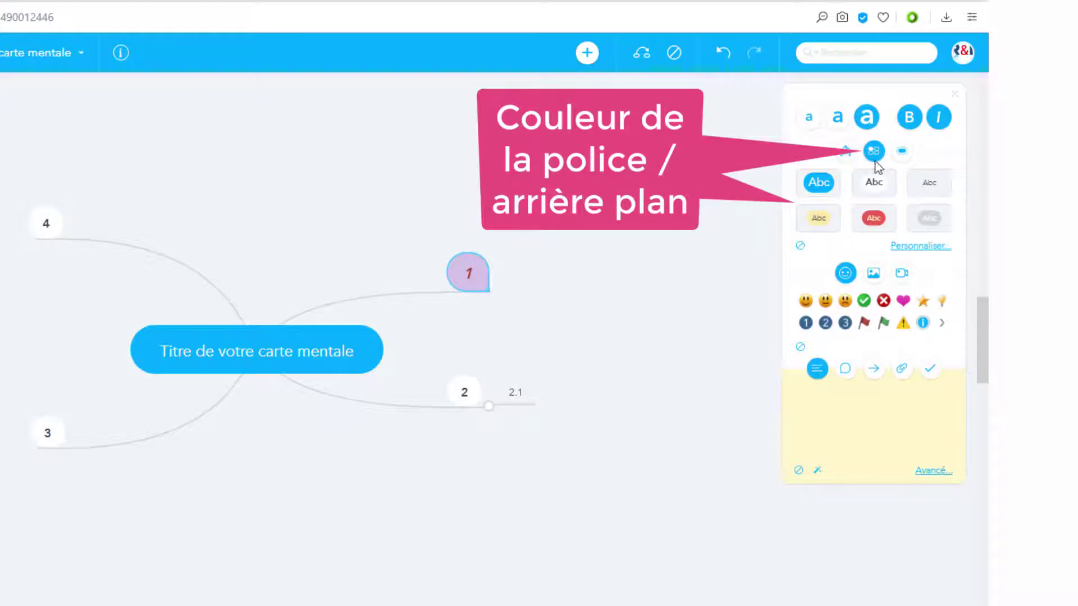
{"action": "left_click", "coordinate": [830, 219]}
{"action": "left_click", "coordinate": [873, 219]}
{"action": "left_click", "coordinate": [929, 219]}
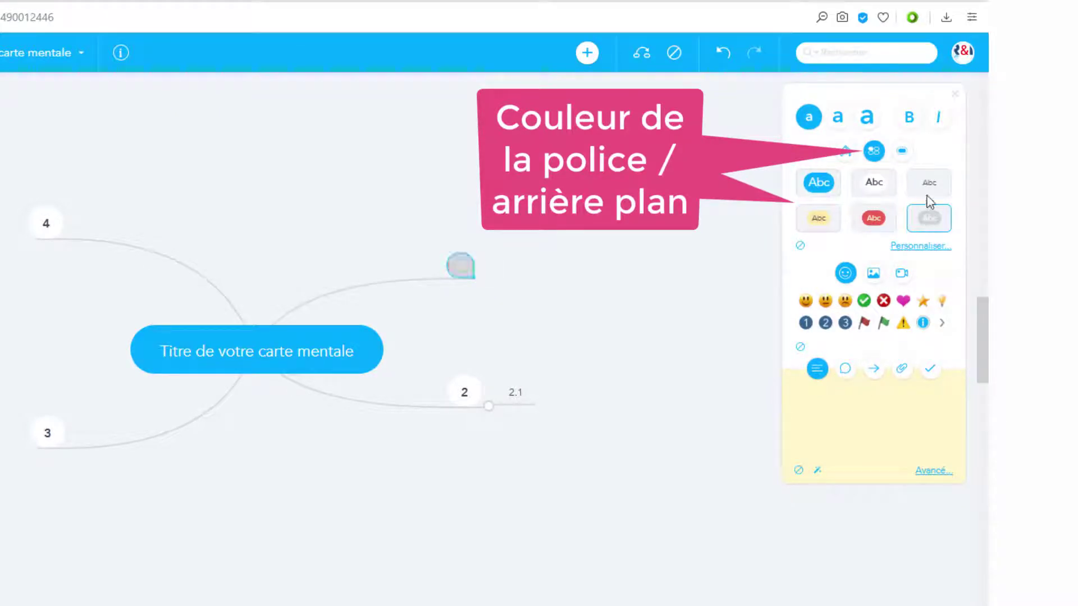
{"action": "left_click", "coordinate": [835, 189]}
{"action": "left_click", "coordinate": [846, 152]}
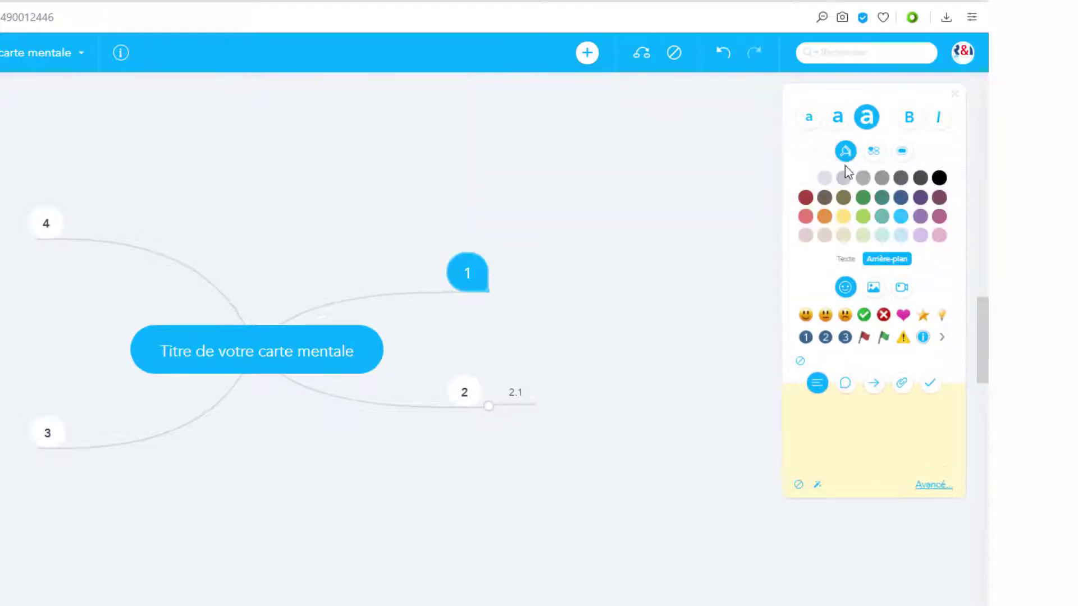
{"action": "left_click", "coordinate": [863, 197]}
- Enclose node 1 in the red dotted boundary and customize its shape style to a rectangle
{"action": "left_click", "coordinate": [901, 152]}
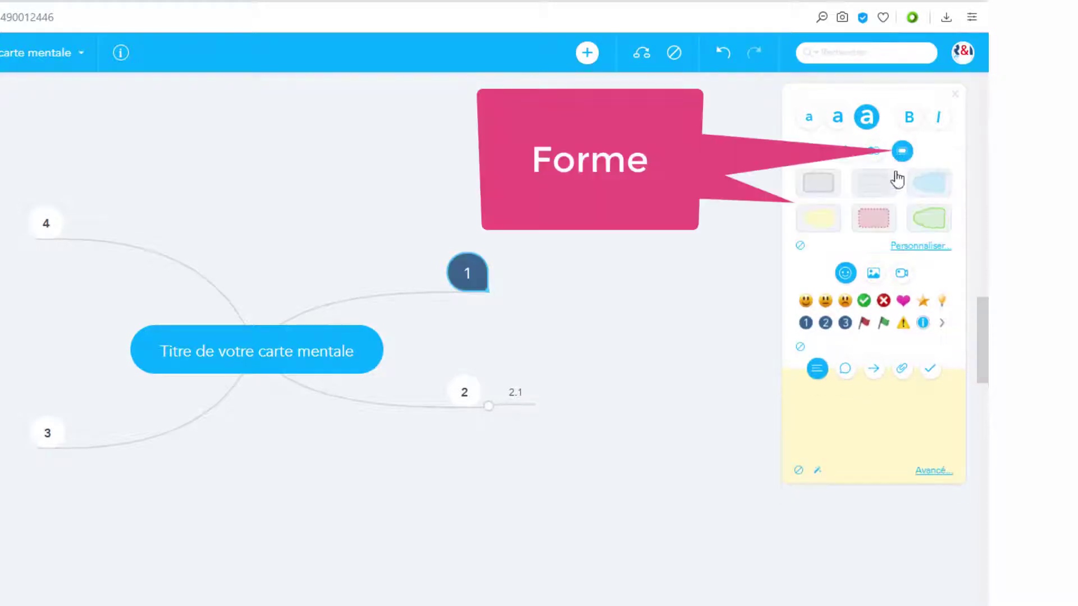
{"action": "left_click", "coordinate": [821, 218]}
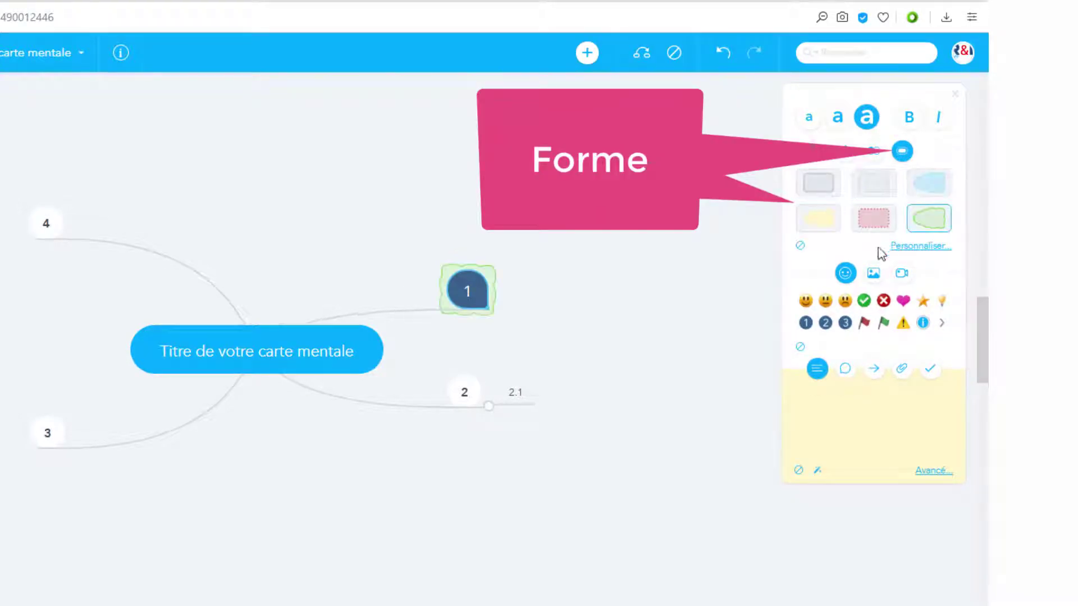
{"action": "left_click", "coordinate": [876, 224]}
{"action": "left_click", "coordinate": [898, 247]}
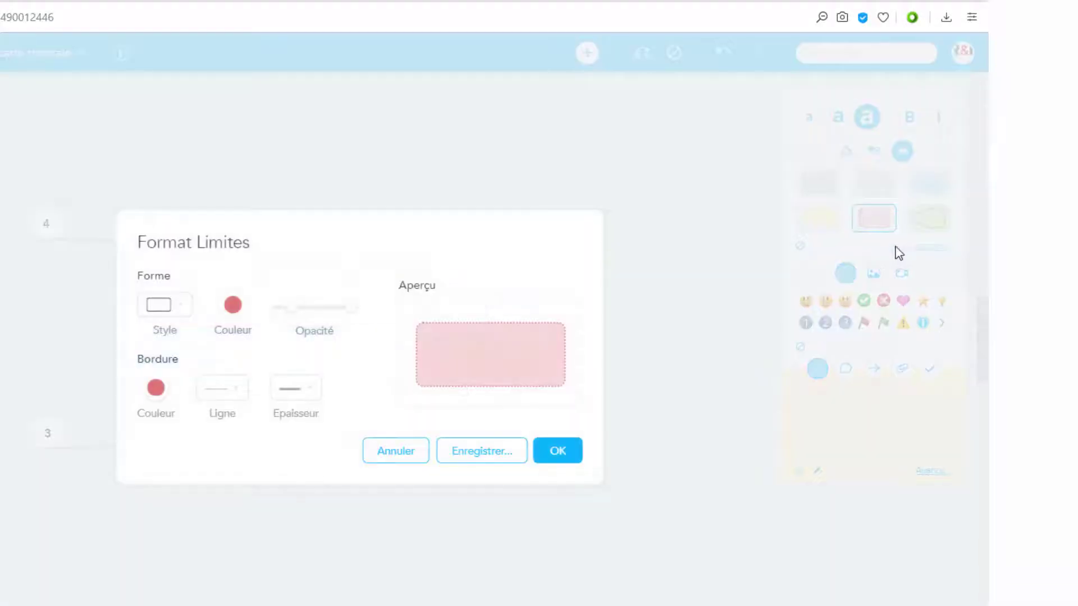
{"action": "left_click", "coordinate": [173, 315]}
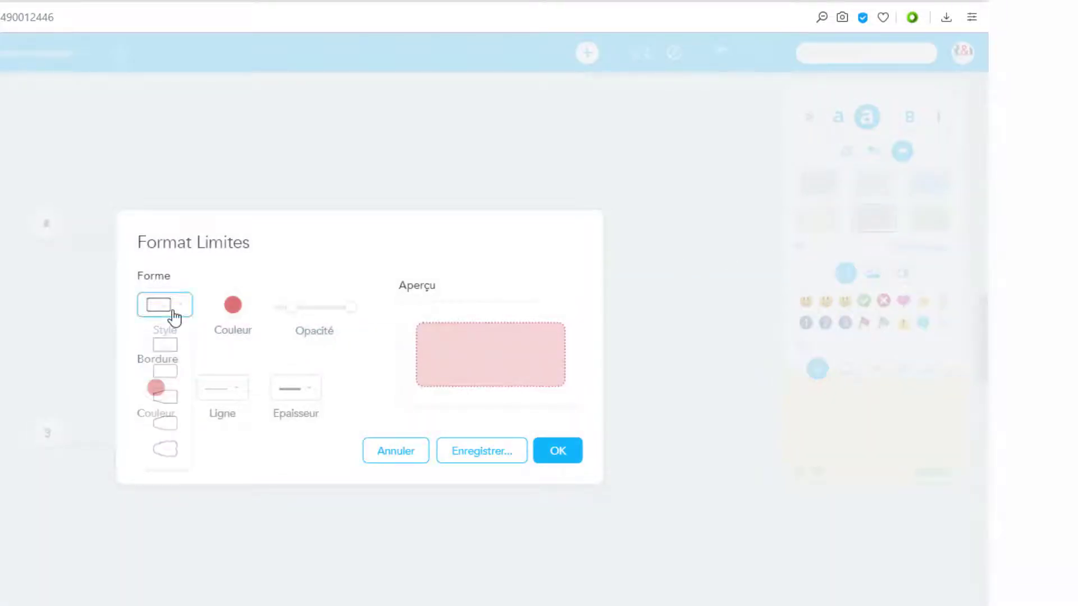
{"action": "left_click", "coordinate": [169, 346]}
{"action": "left_click", "coordinate": [568, 449]}
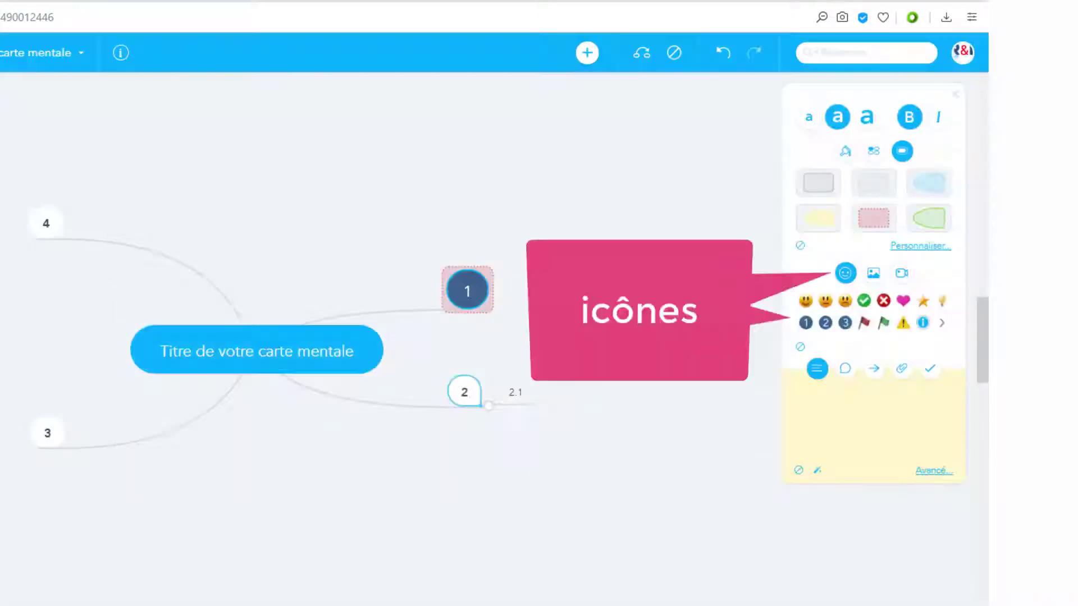
- Add the green check mark icon and the open book image to node 2
{"action": "left_click", "coordinate": [864, 301]}
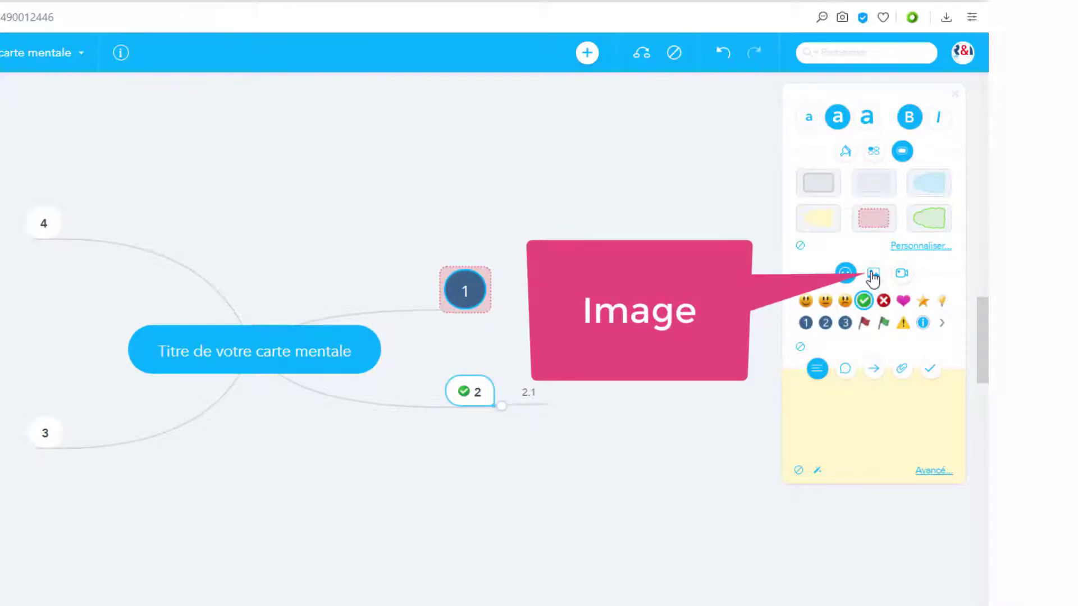
{"action": "left_click", "coordinate": [873, 275]}
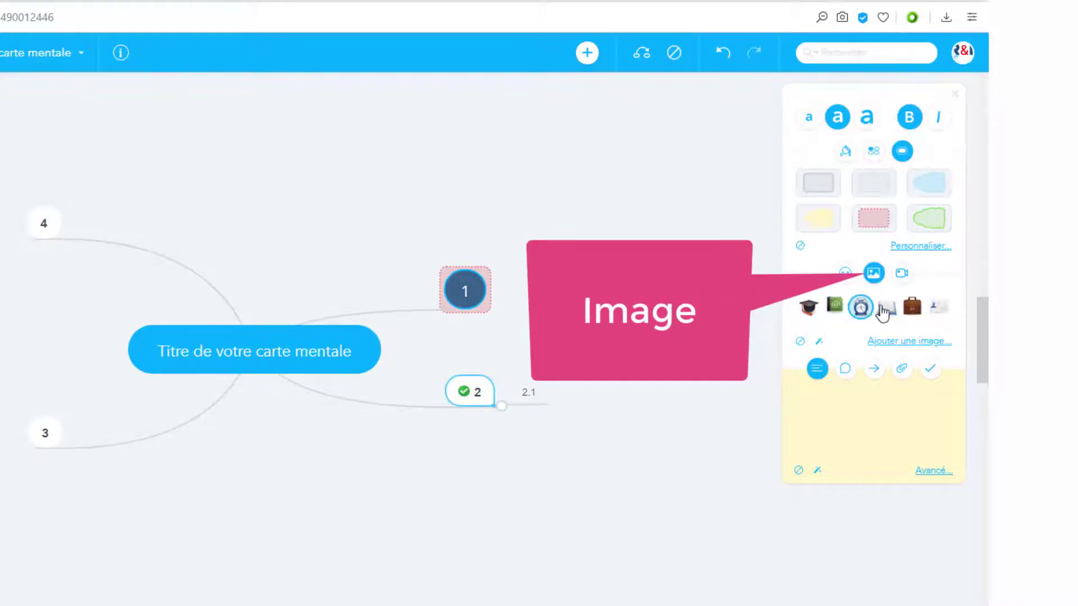
{"action": "left_click", "coordinate": [896, 313]}
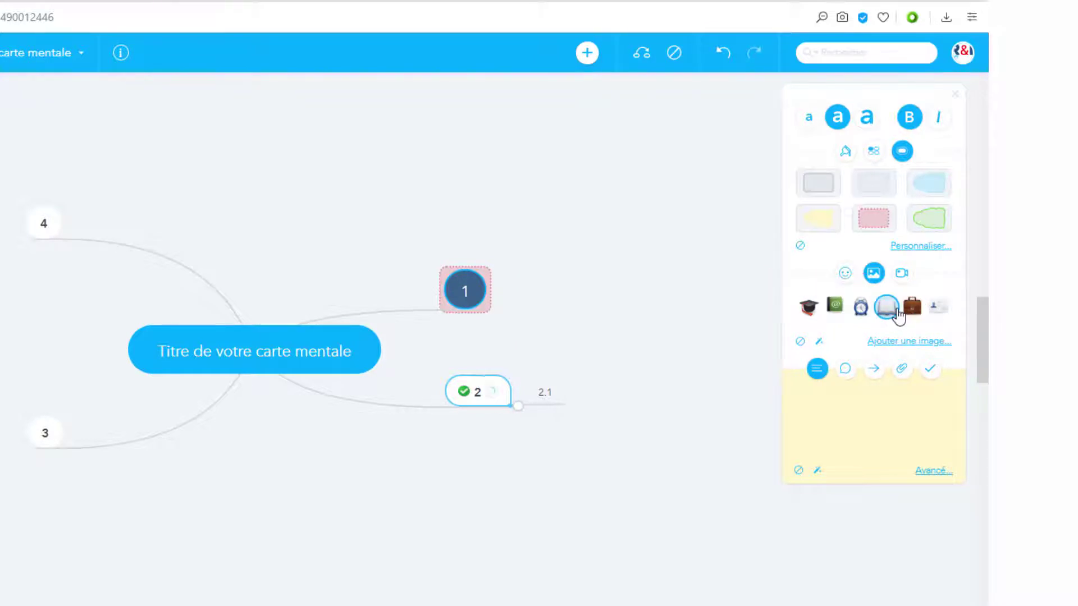
{"action": "left_click", "coordinate": [889, 344]}
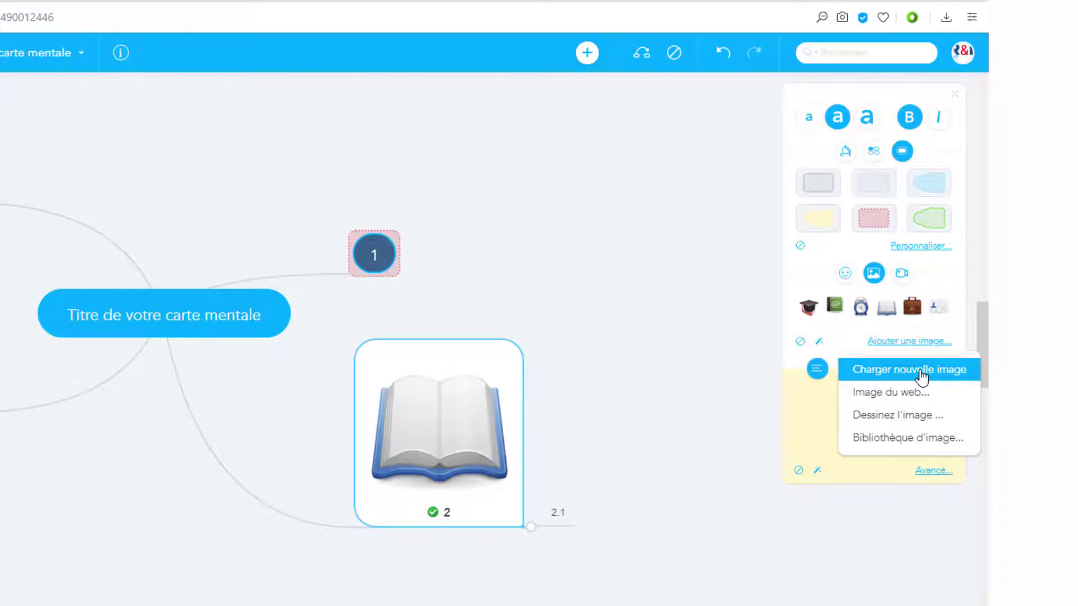
{"action": "left_click", "coordinate": [884, 393]}
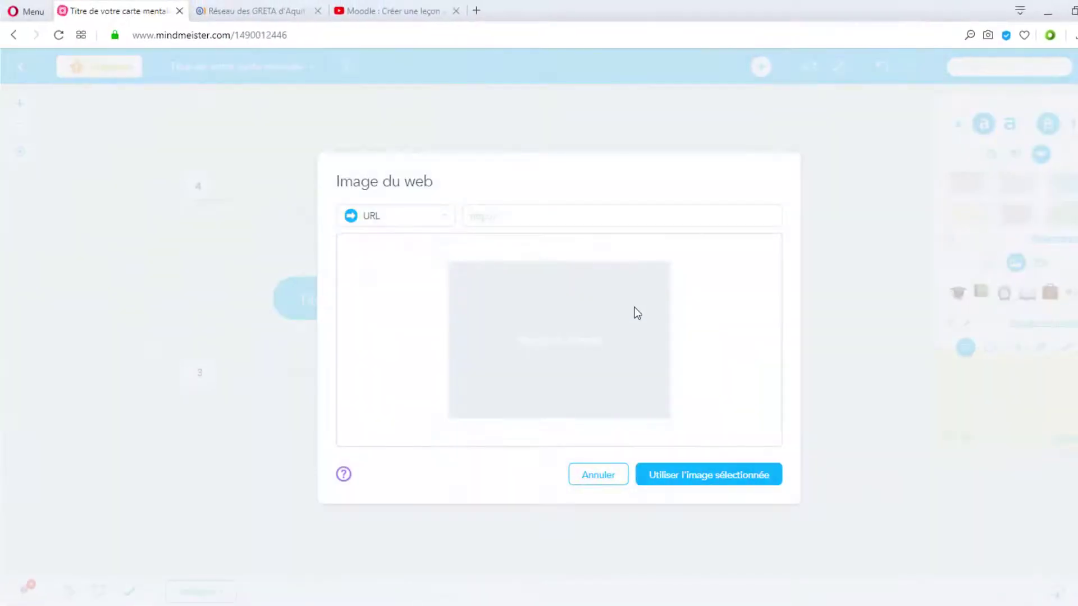
{"action": "left_click", "coordinate": [373, 221]}
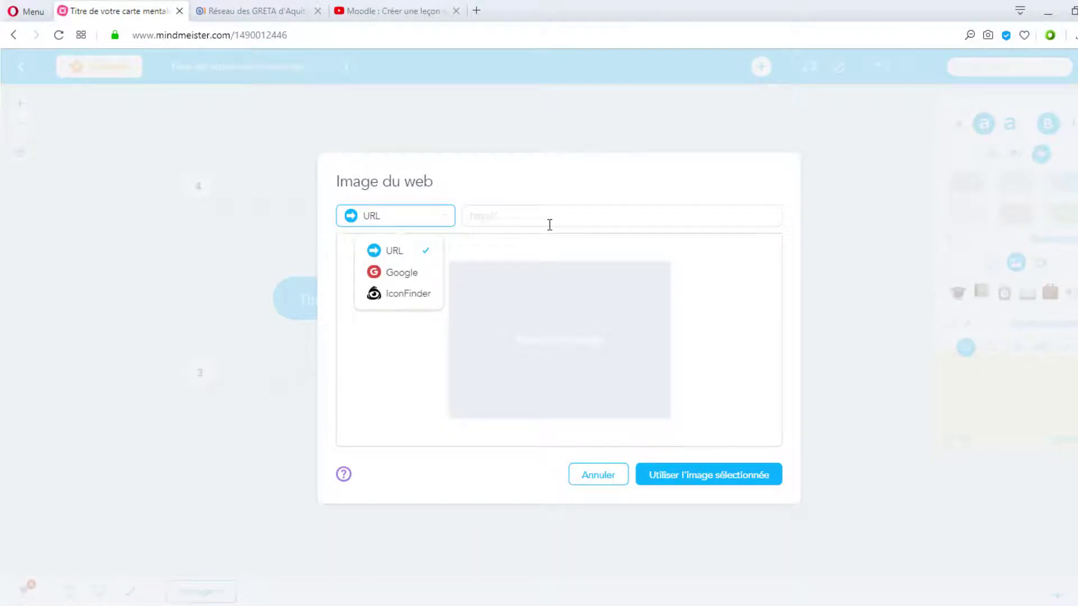
{"action": "left_click", "coordinate": [408, 294]}
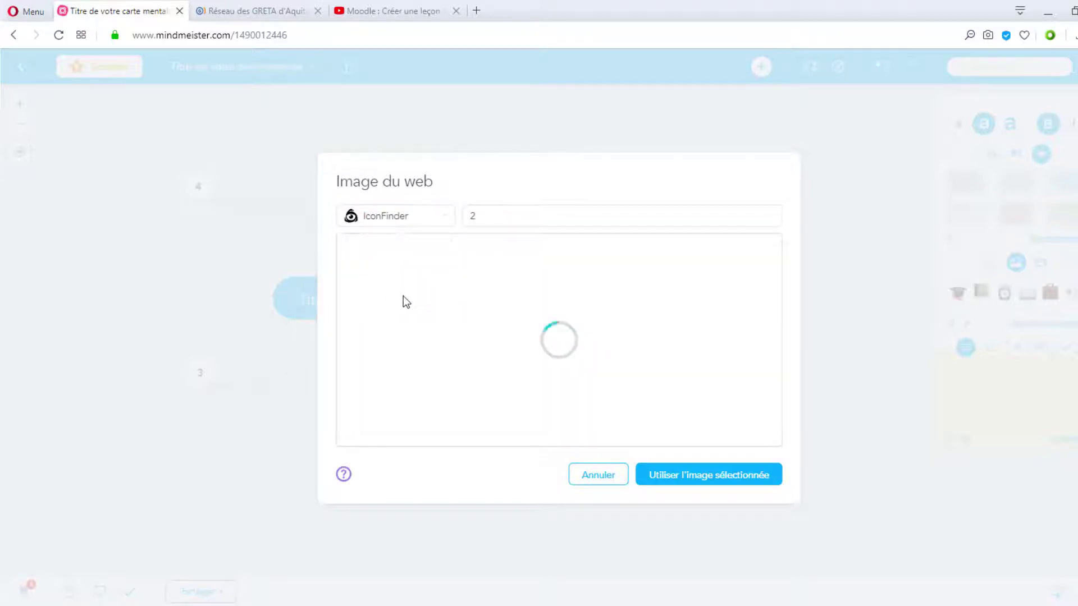
{"action": "double_click", "coordinate": [478, 214]}
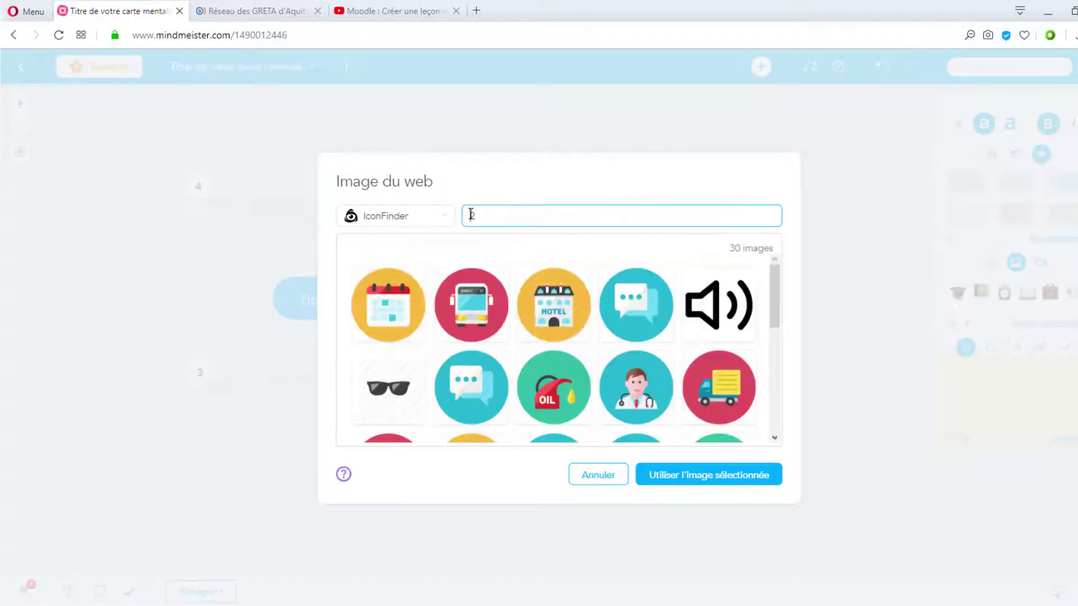
{"action": "left_click", "coordinate": [608, 474]}
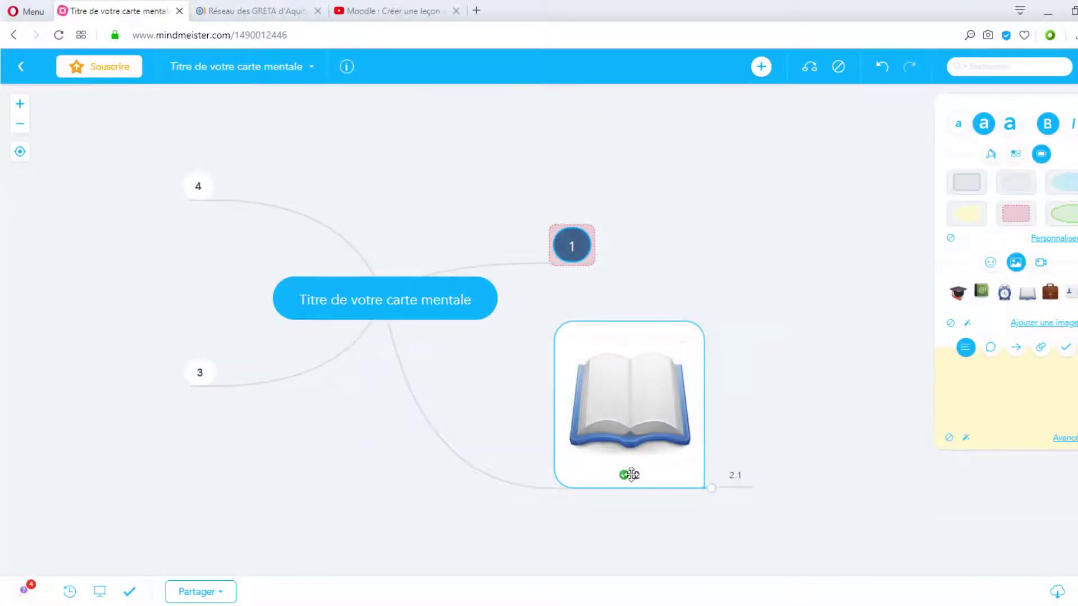
- Rename node 2 to "GRETA-CFA"
{"action": "double_click", "coordinate": [638, 479]}
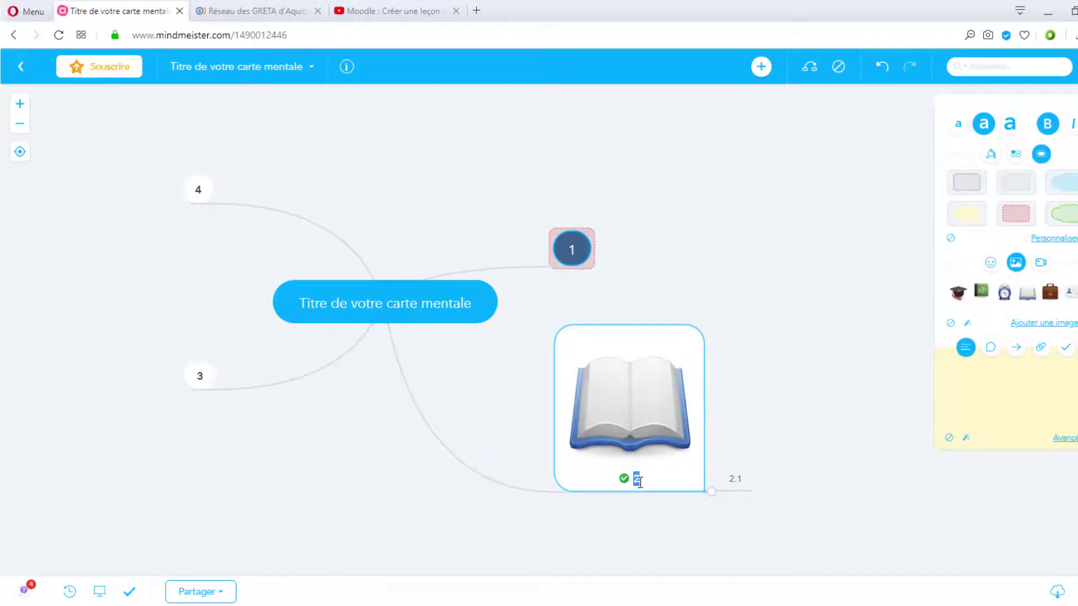
{"action": "type", "text": "GRETA-CFA"}
{"action": "key", "text": "Return"}
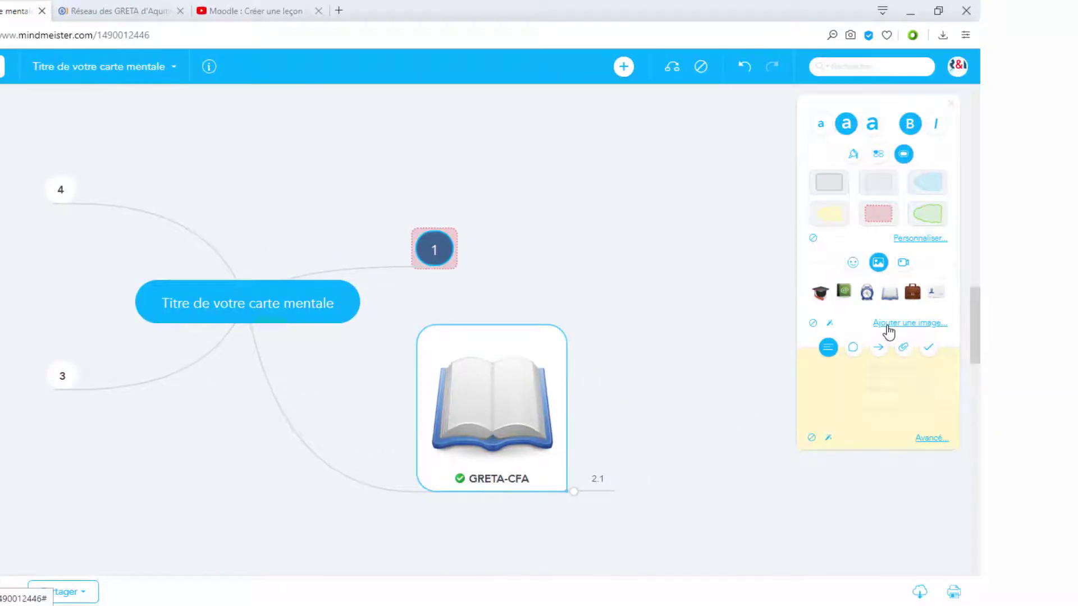
- Start adding a web image to the GRETA-CFA node, try Google as the image source, and switch the source to URL
{"action": "left_click", "coordinate": [889, 332]}
{"action": "left_click", "coordinate": [892, 369]}
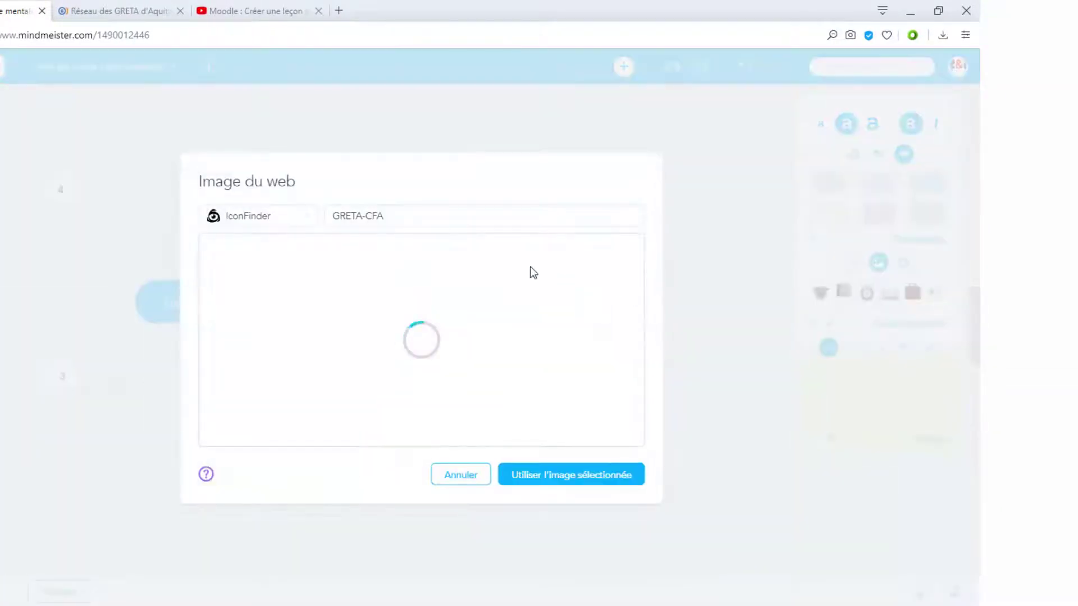
{"action": "left_click", "coordinate": [298, 224]}
{"action": "left_click", "coordinate": [264, 272]}
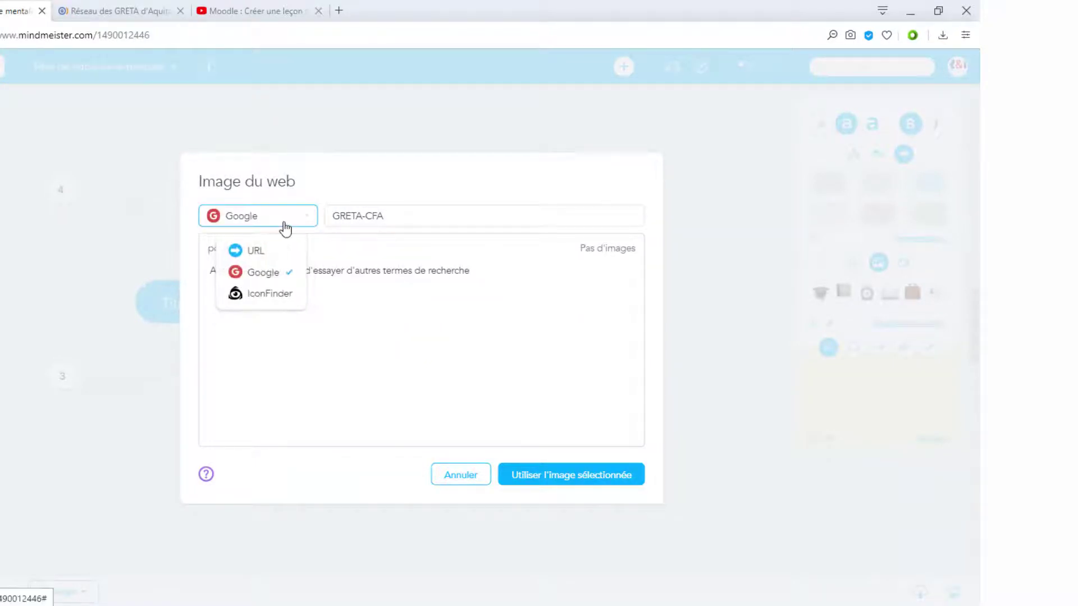
{"action": "left_click", "coordinate": [275, 250]}
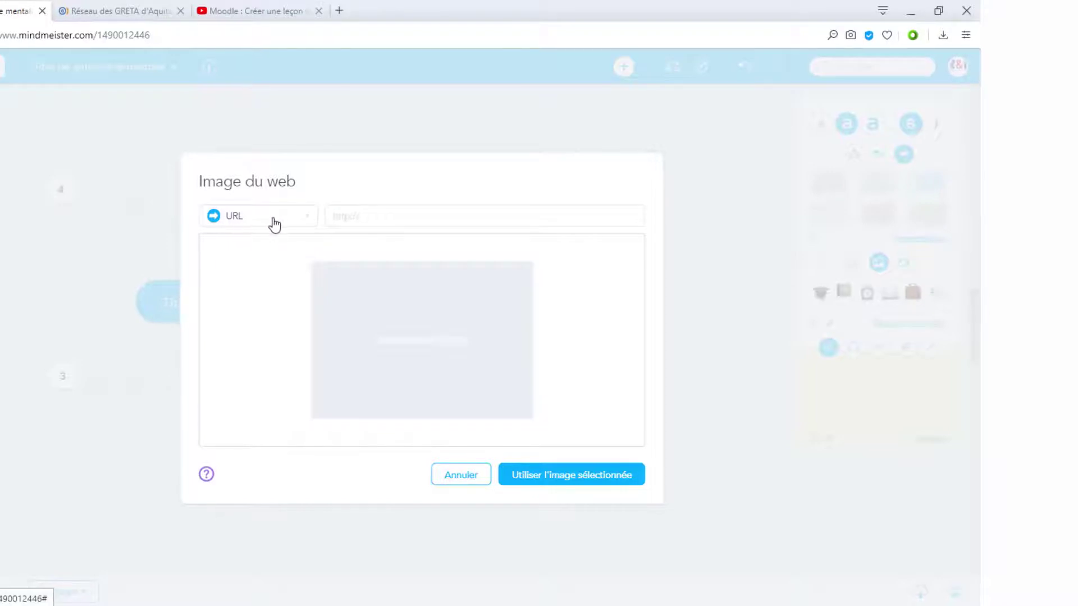
- Copy the image address of the GRETA-CFA logo on the greta-cfa-aquitaine.fr website
{"action": "left_click", "coordinate": [138, 11]}
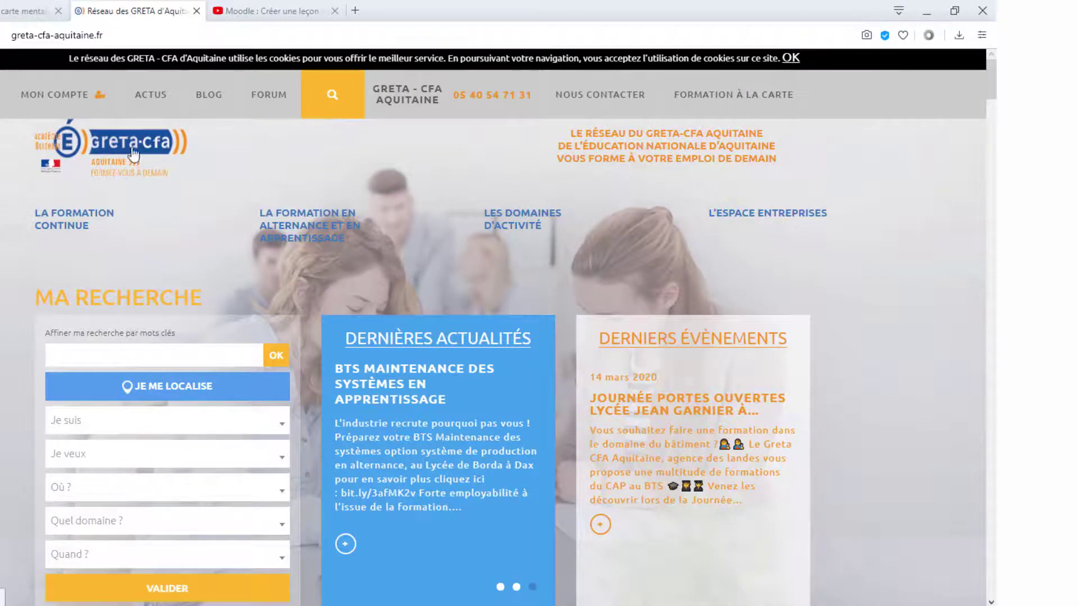
{"action": "right_click", "coordinate": [111, 156]}
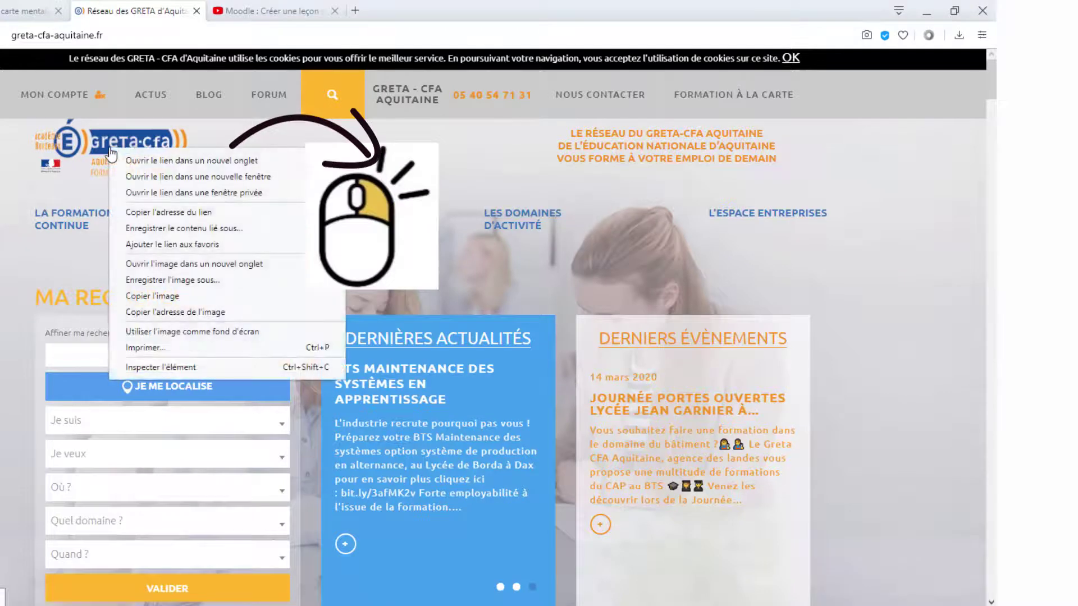
{"action": "left_click", "coordinate": [175, 312]}
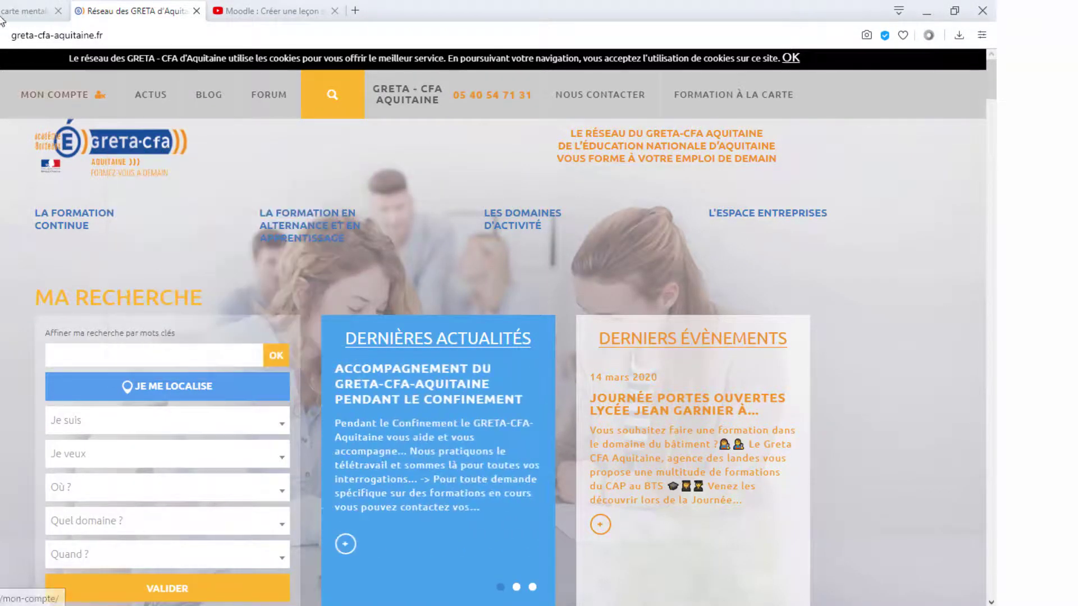
{"action": "left_click", "coordinate": [31, 11]}
{"action": "left_click", "coordinate": [399, 220]}
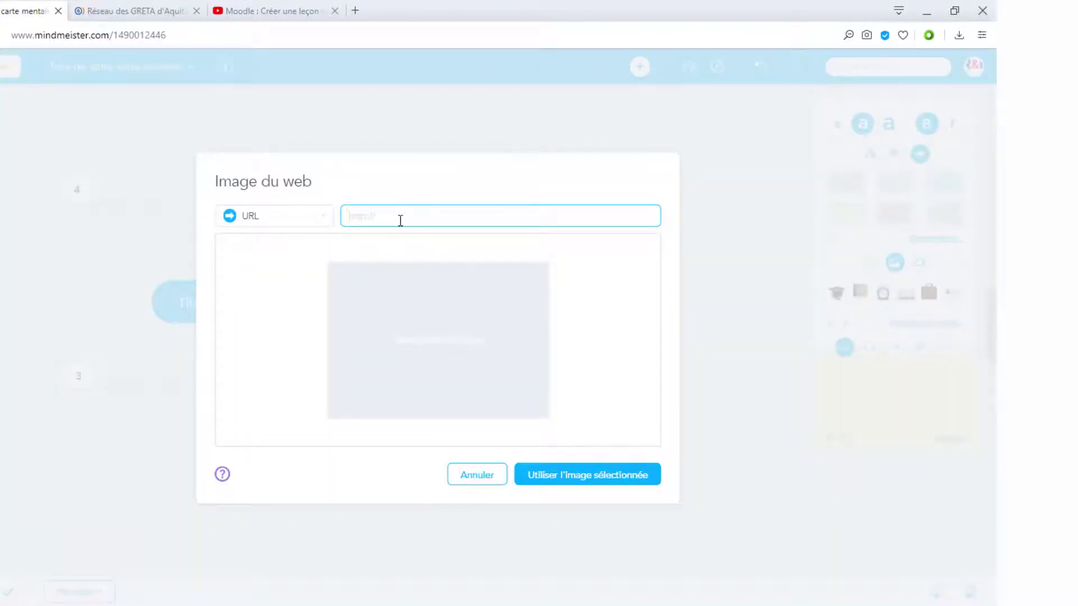
{"action": "type", "text": "https://greta-cfa-aquitaine.fr/themes/parker-theme/images/logo.png"}
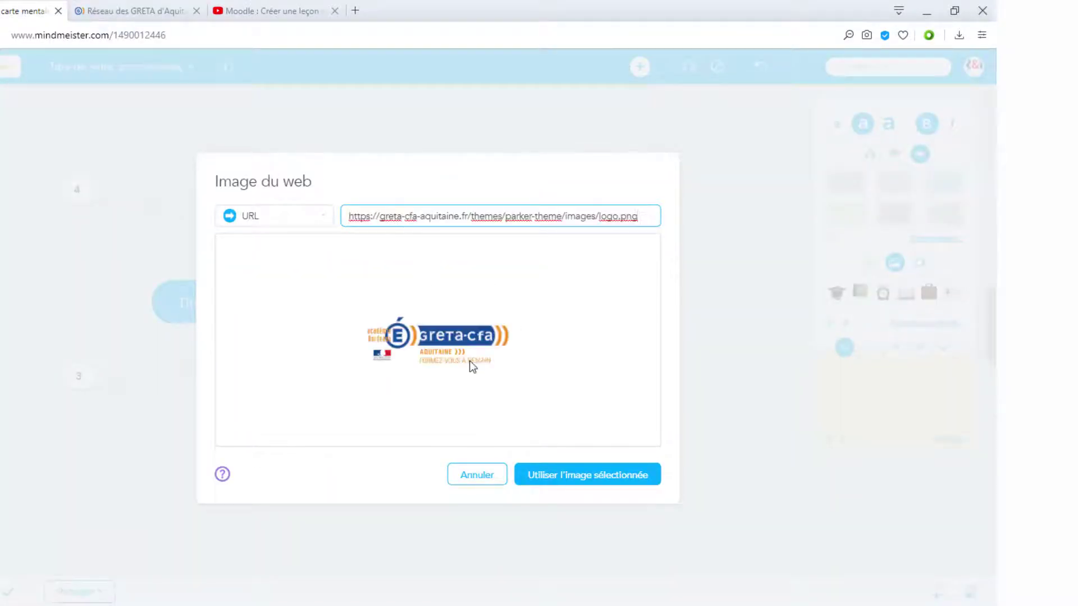
{"action": "left_click", "coordinate": [559, 483]}
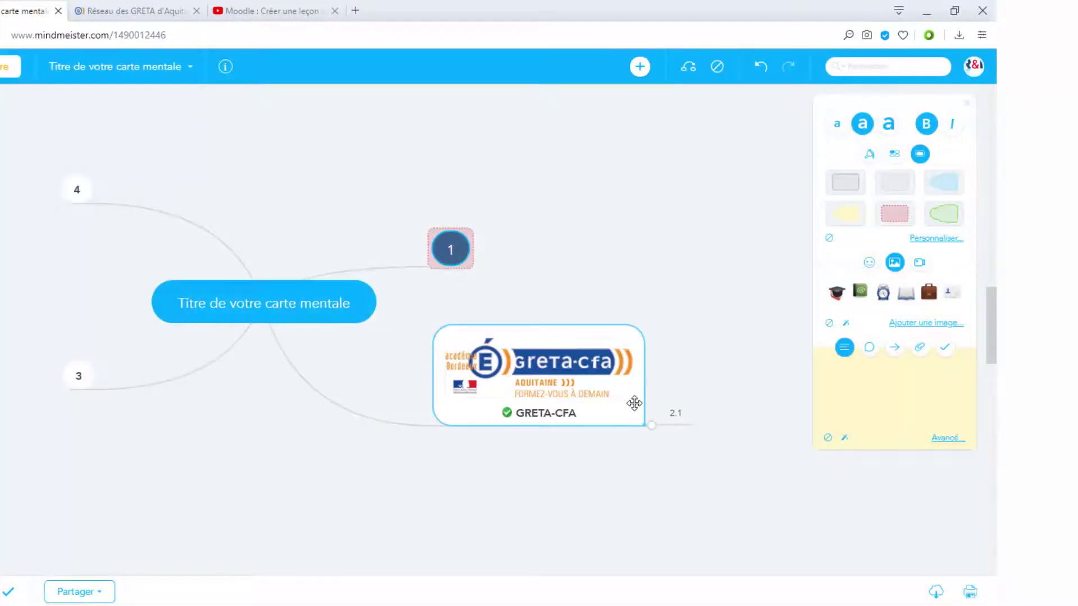
{"action": "left_click_drag", "start_coordinate": [632, 401], "coordinate": [544, 364]}
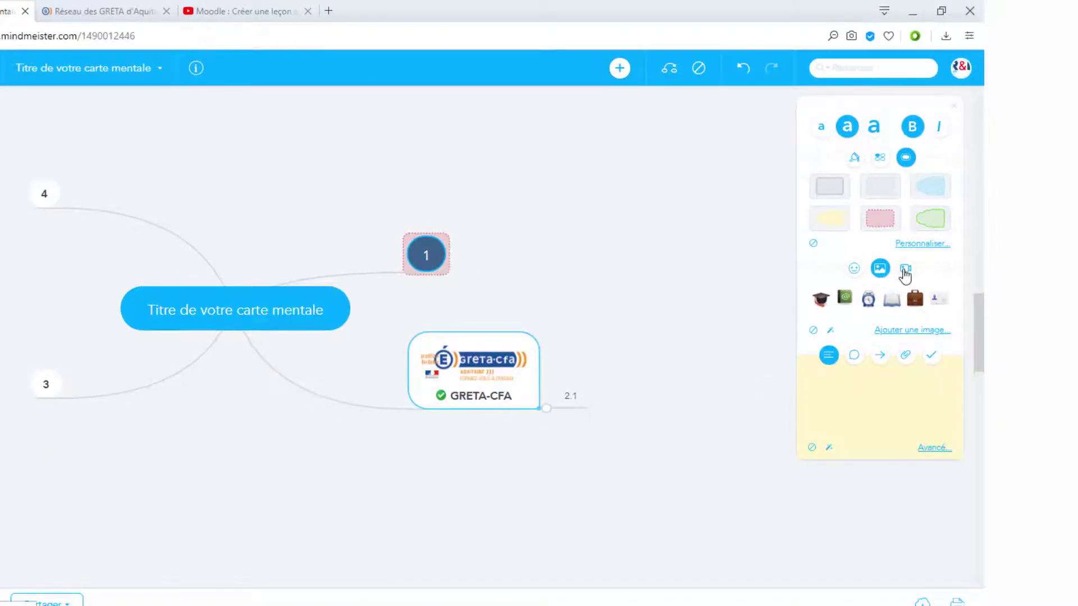
- Embed the YouTube video "Le métier de jardinier paysagiste - GRETA CFA" in the GRETA-CFA node
{"action": "left_click", "coordinate": [905, 269]}
{"action": "left_click", "coordinate": [833, 311]}
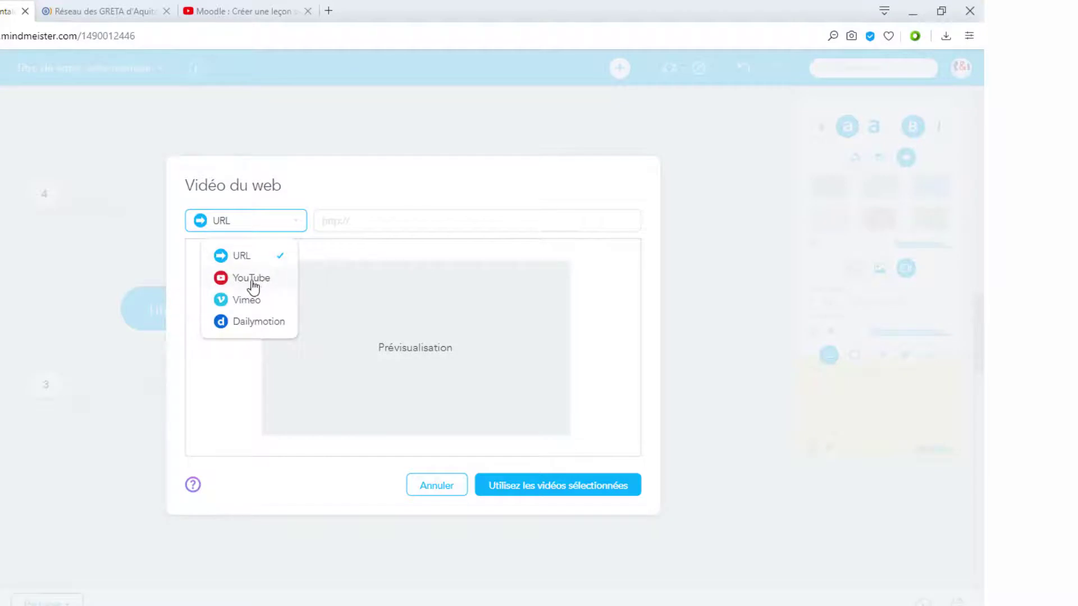
{"action": "left_click", "coordinate": [252, 284]}
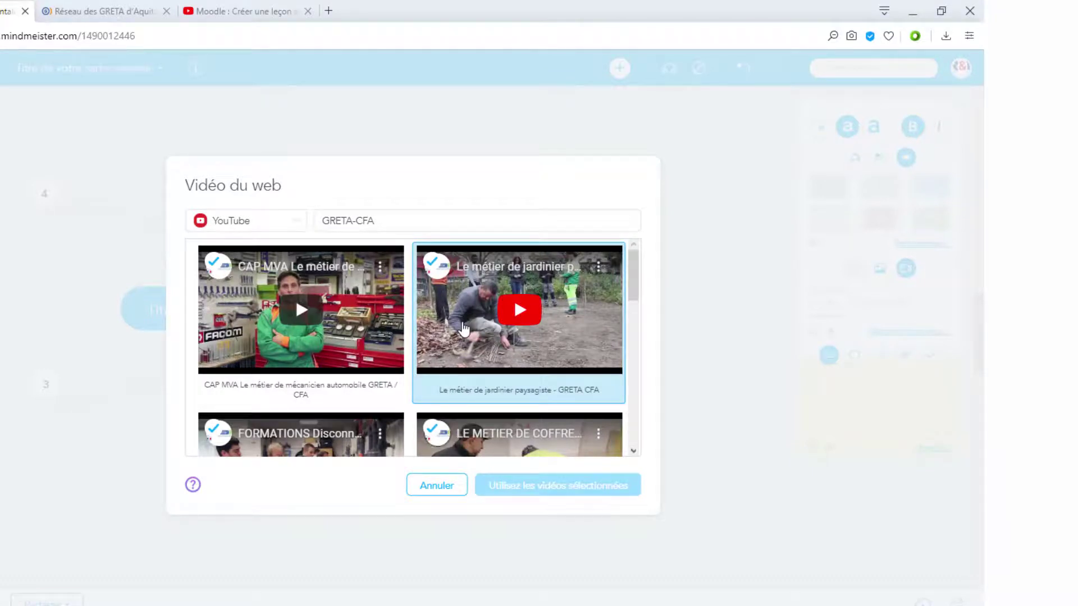
{"action": "left_click", "coordinate": [464, 329]}
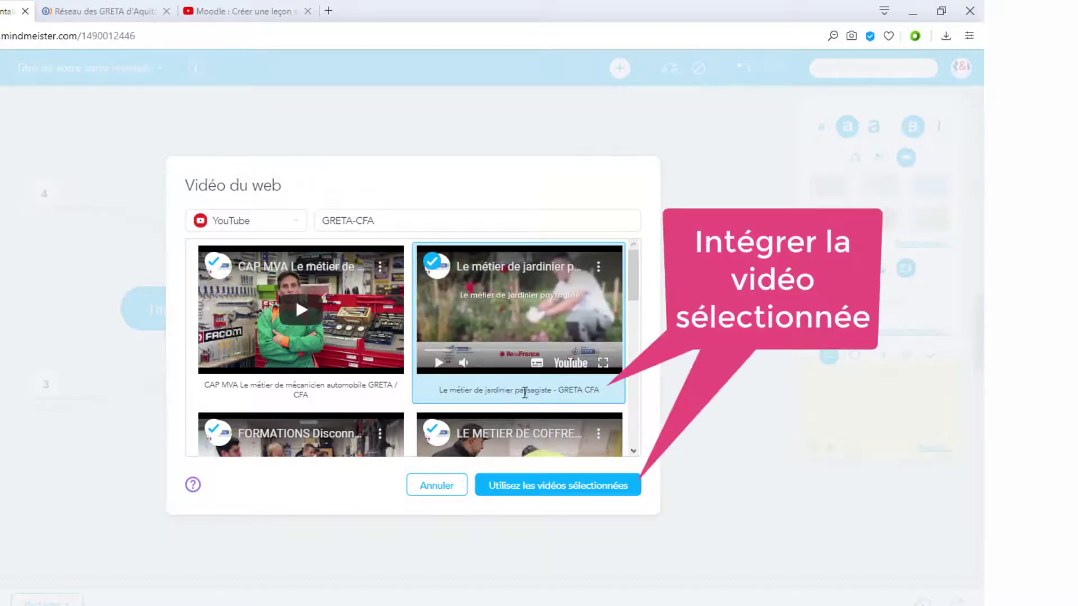
{"action": "left_click", "coordinate": [527, 484]}
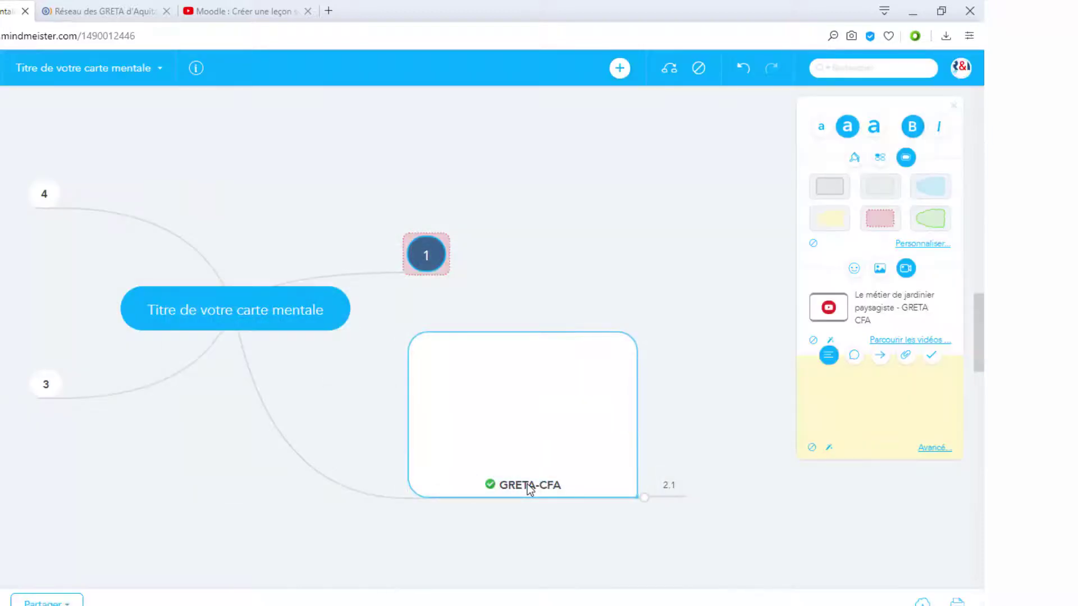
- Switch the node's video source to URL and copy the address of the YouTube video "Moodle : Créer une leçon simple linéaire"
{"action": "left_click", "coordinate": [898, 343]}
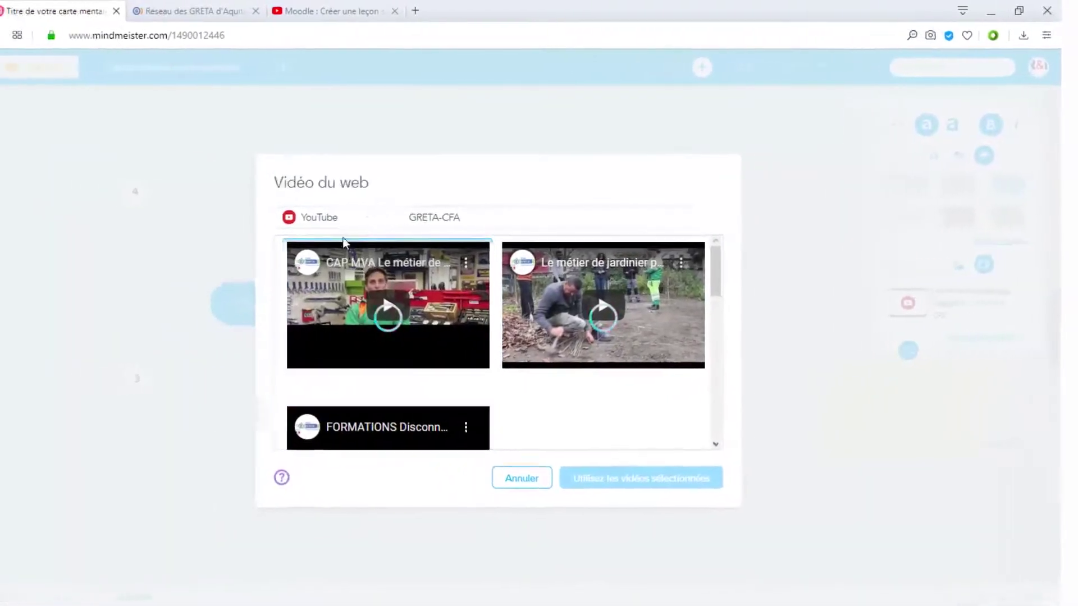
{"action": "left_click", "coordinate": [326, 217]}
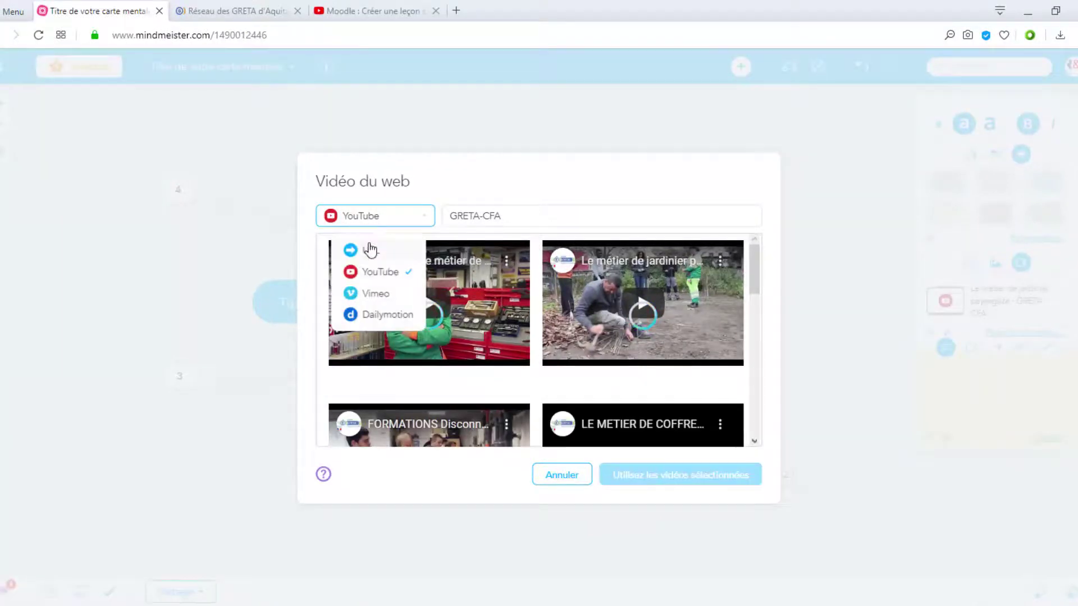
{"action": "left_click", "coordinate": [371, 250]}
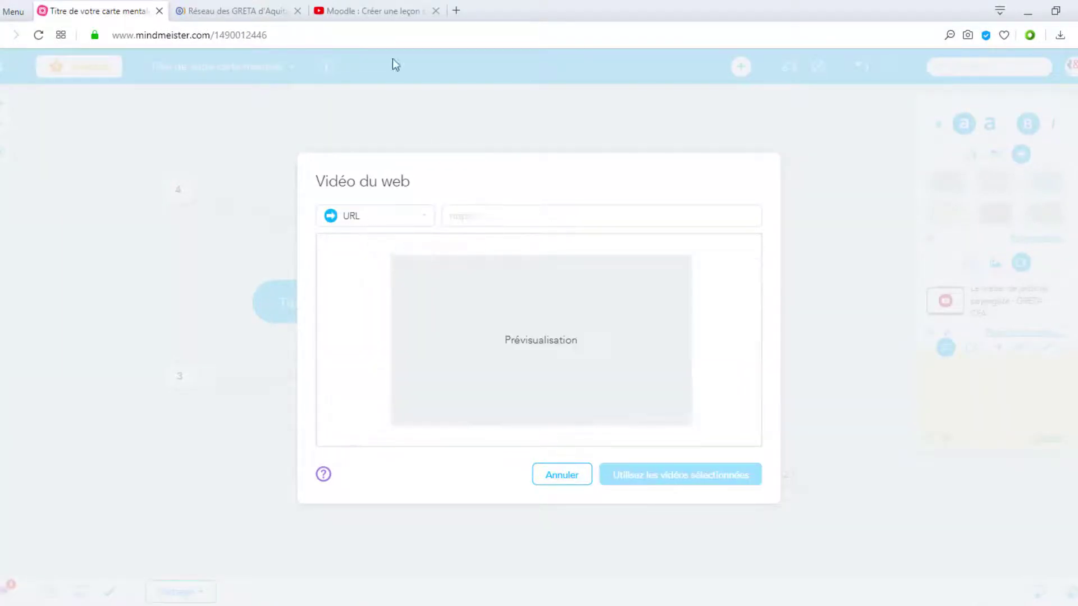
{"action": "left_click", "coordinate": [387, 12]}
{"action": "left_click", "coordinate": [336, 34]}
{"action": "key", "text": "ctrl+c"}
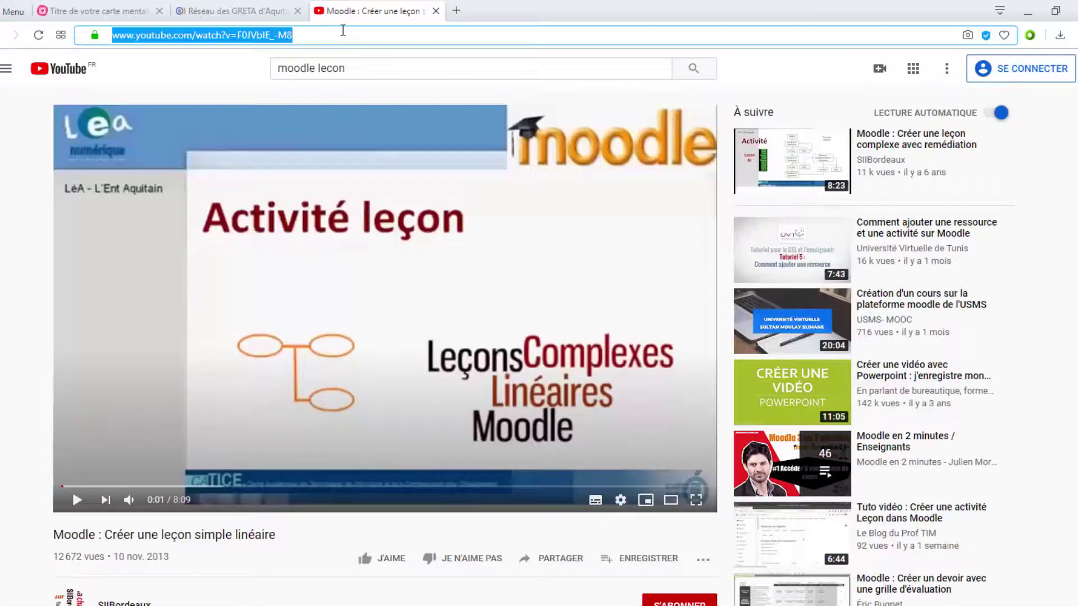
- Embed the copied Moodle lesson video in the GRETA-CFA node by its URL, replacing the gardener video
{"action": "left_click", "coordinate": [133, 13]}
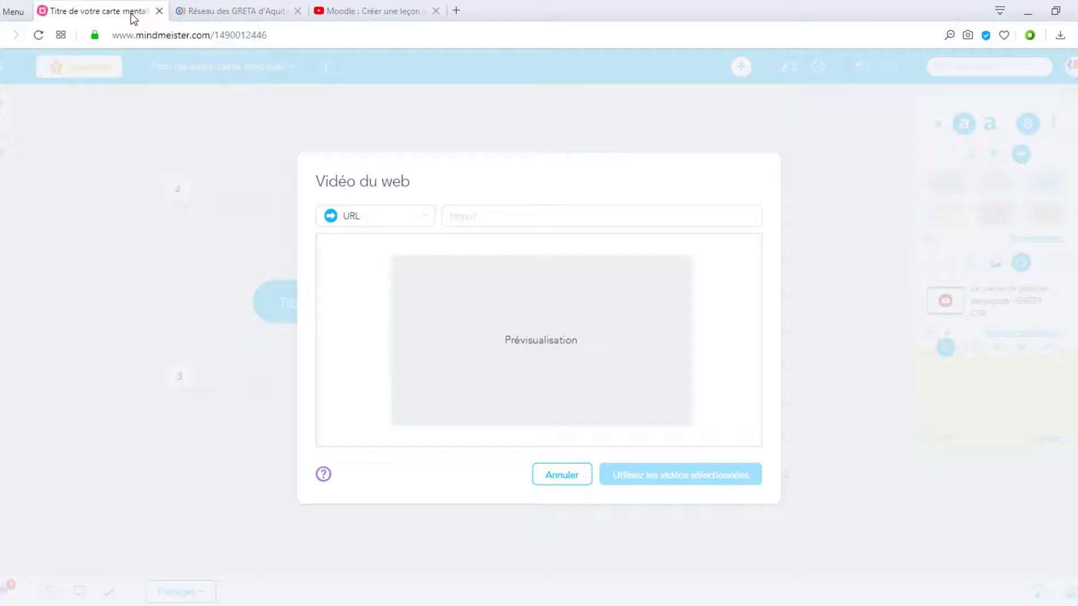
{"action": "left_click", "coordinate": [487, 217]}
{"action": "key", "text": "ctrl+v"}
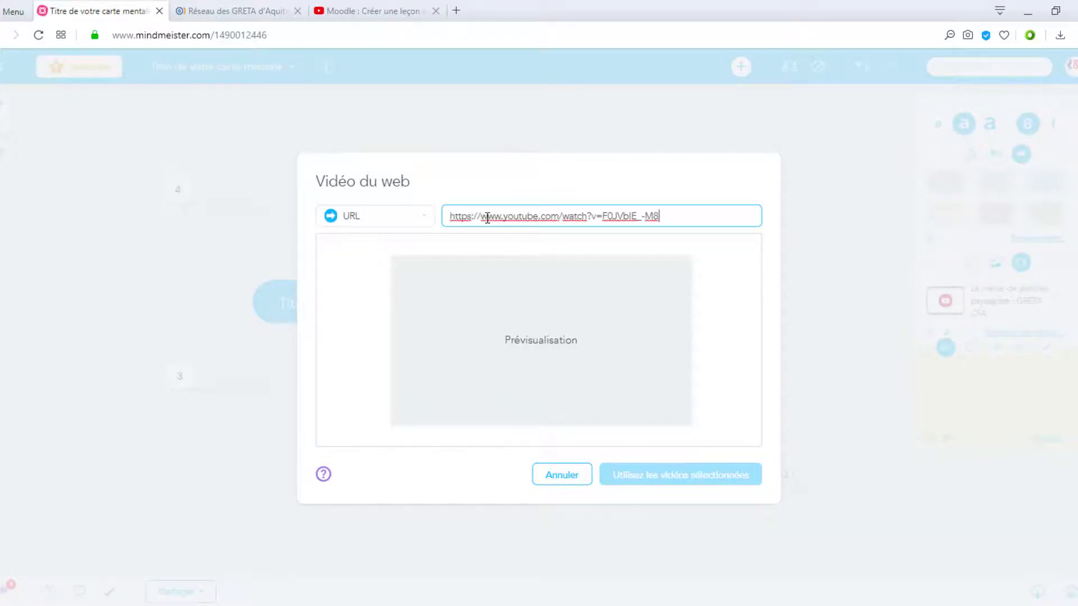
{"action": "left_click", "coordinate": [646, 476]}
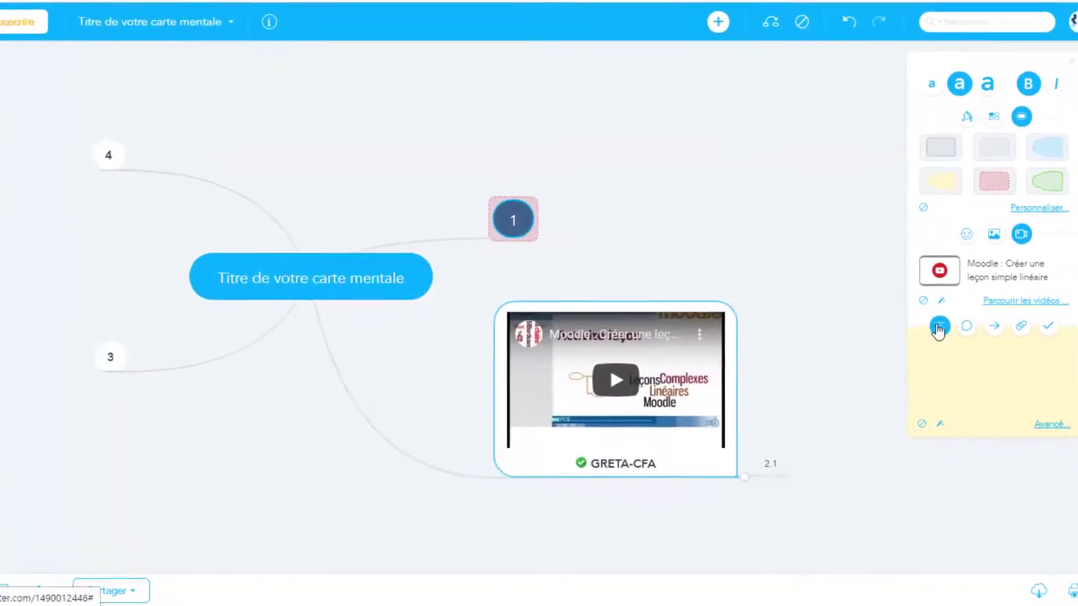
- Add the note "Note ici" to the GRETA-CFA node and make its text bold in the advanced note editor
{"action": "left_click", "coordinate": [943, 366]}
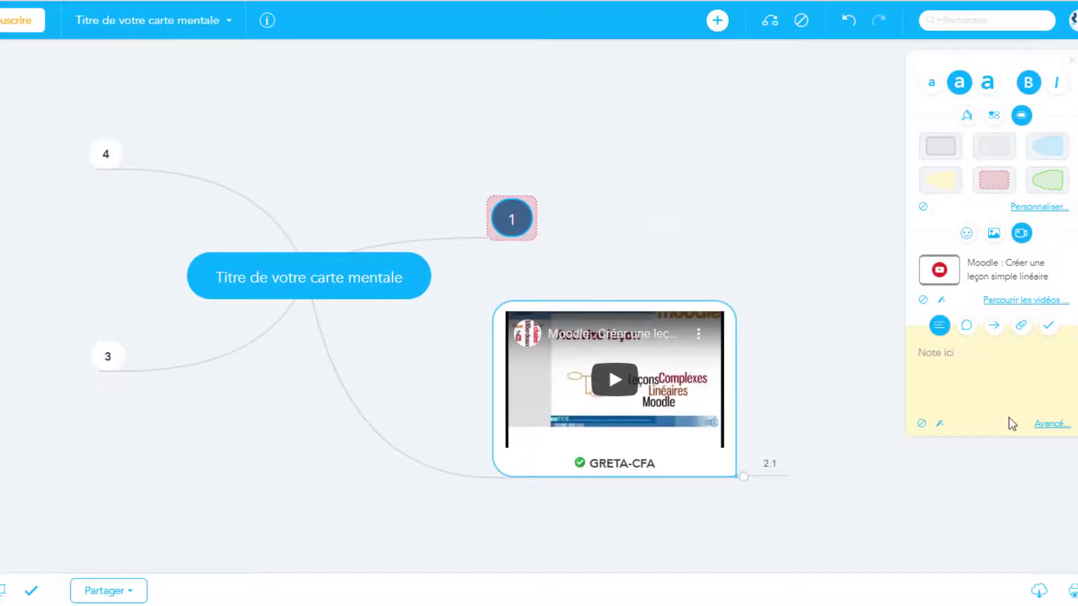
{"action": "left_click", "coordinate": [1051, 425]}
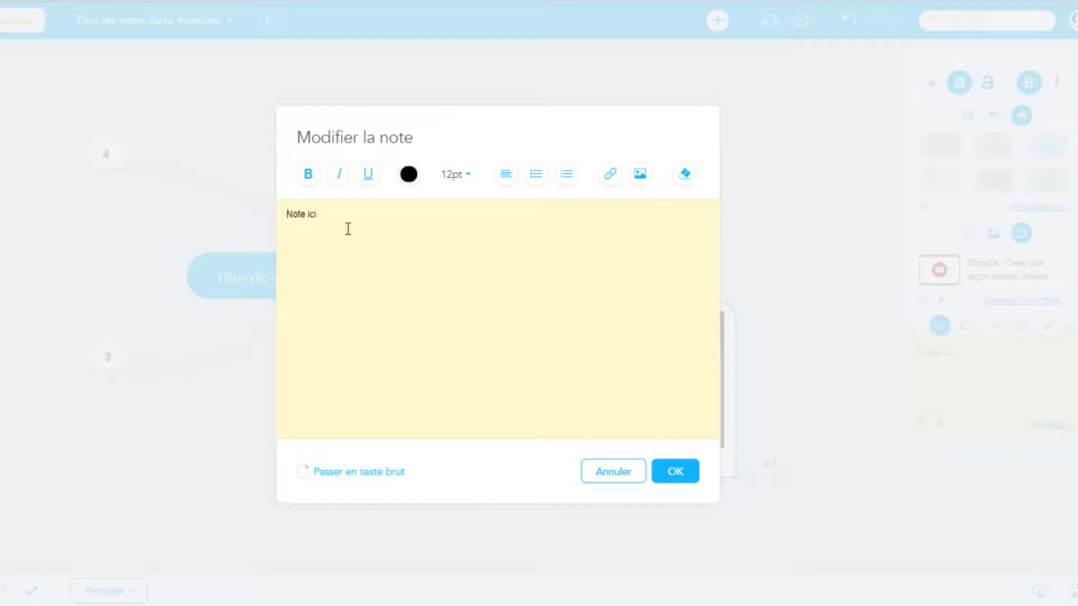
{"action": "triple_click", "coordinate": [285, 217]}
{"action": "left_click", "coordinate": [307, 183]}
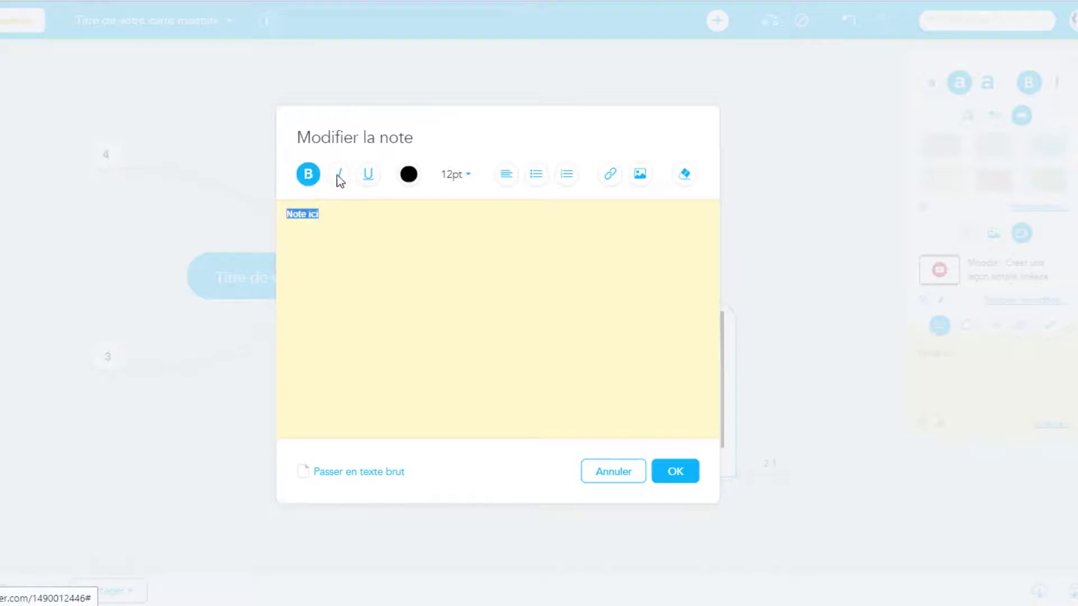
{"action": "left_click", "coordinate": [409, 174]}
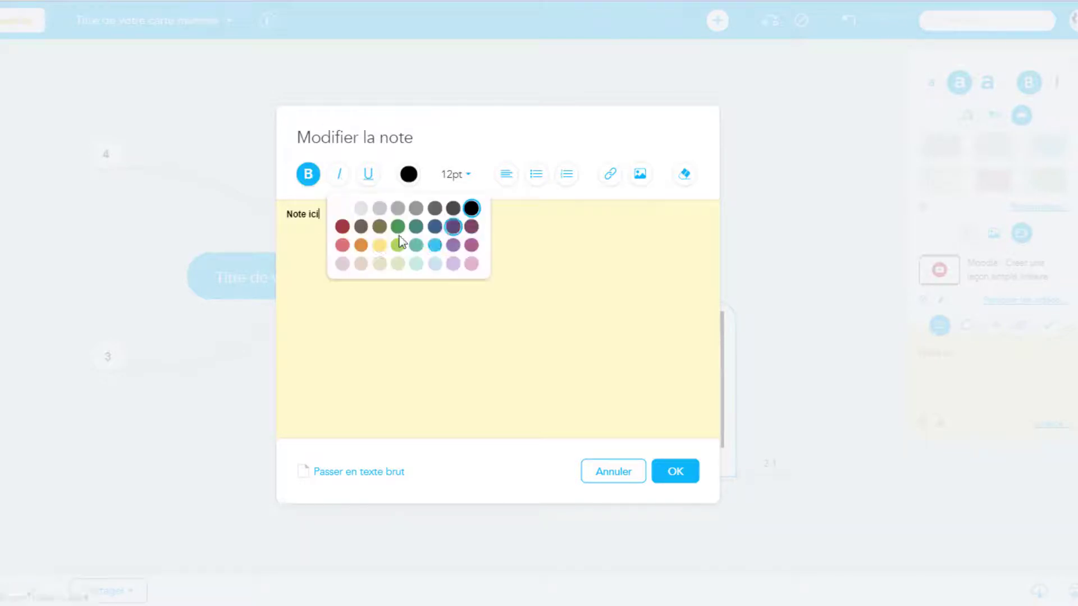
- Add the lines "Lien" and "Image" to the note and turn the word "Lien" into a hyperlink to the copied address
{"action": "left_click", "coordinate": [606, 185]}
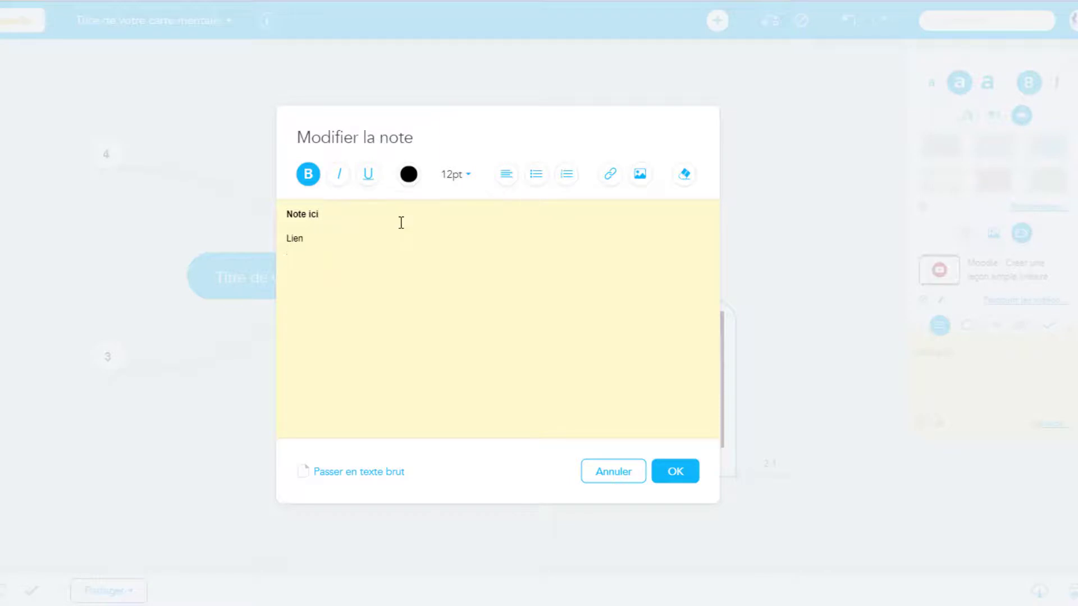
{"action": "type", "text": "mage"}
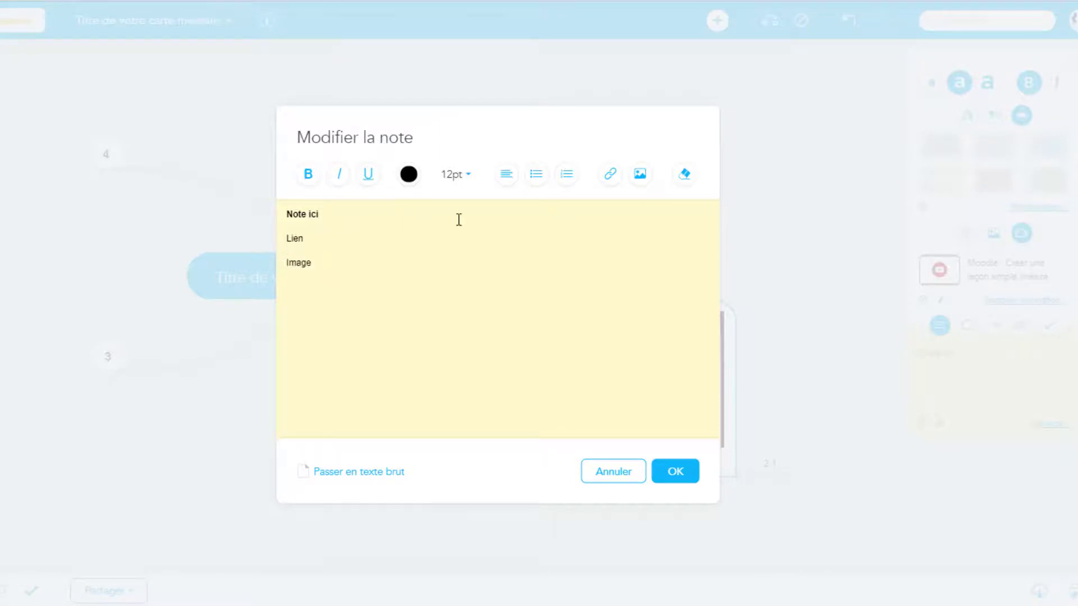
{"action": "double_click", "coordinate": [300, 240]}
{"action": "left_click", "coordinate": [611, 178]}
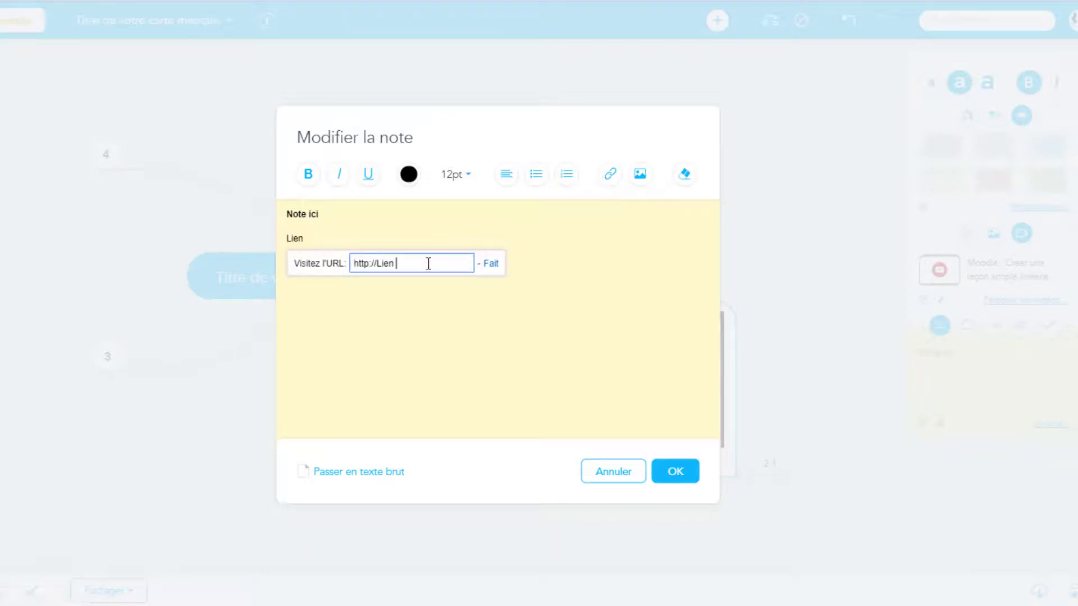
{"action": "left_click_drag", "start_coordinate": [420, 263], "coordinate": [356, 262]}
{"action": "key", "text": "ctrl+v"}
{"action": "left_click", "coordinate": [488, 268]}
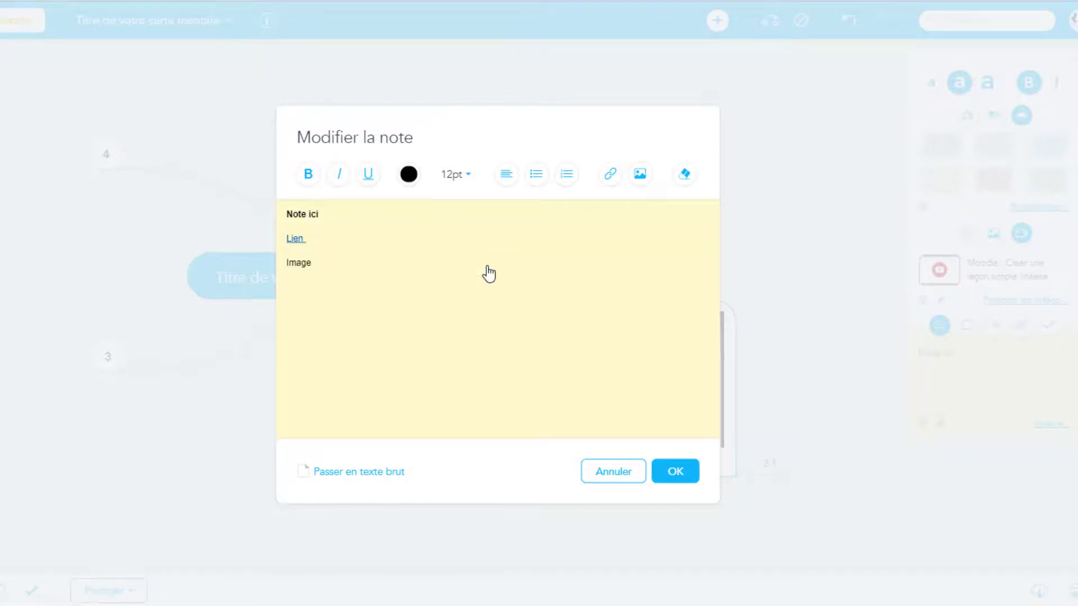
- Insert the GRETA-CFA logo by its web address next to the word "Image" and save the note
{"action": "double_click", "coordinate": [298, 263]}
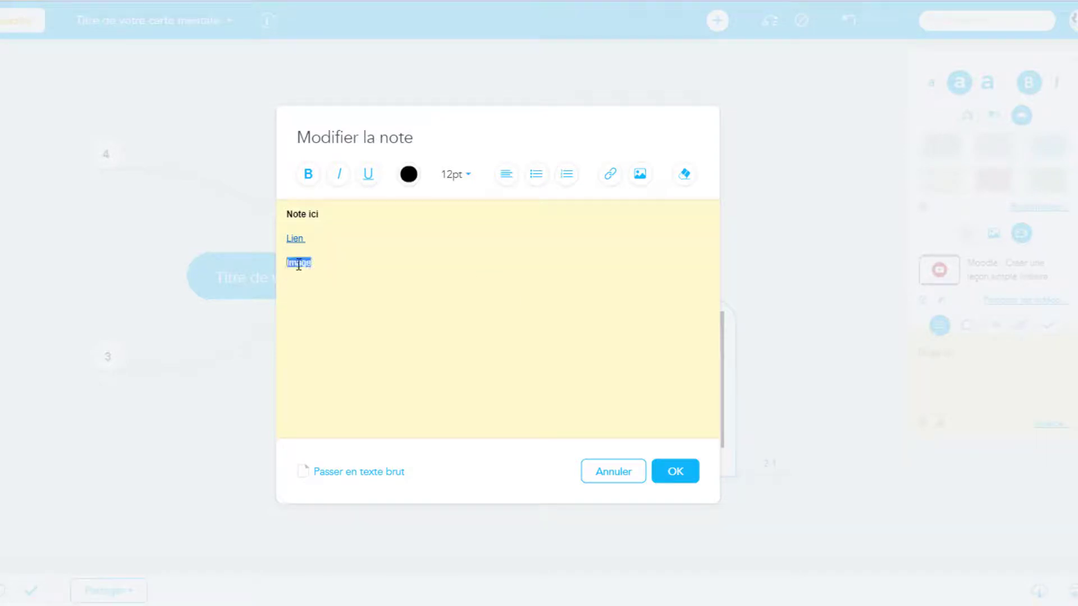
{"action": "left_click", "coordinate": [640, 178]}
{"action": "left_click_drag", "start_coordinate": [443, 249], "coordinate": [408, 252]}
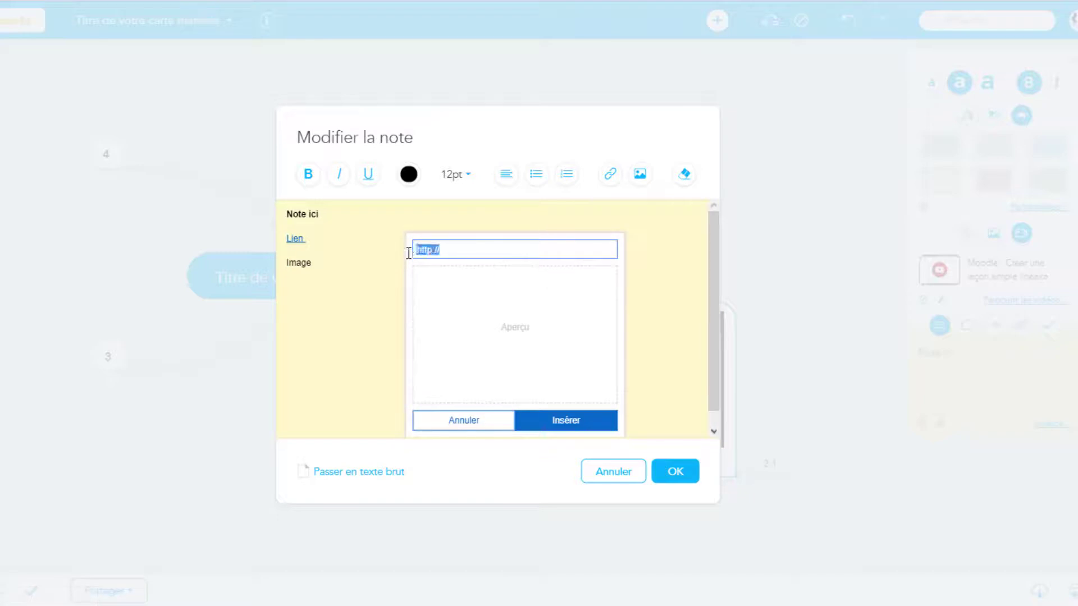
{"action": "key", "text": "ctrl+v"}
{"action": "left_click", "coordinate": [566, 420]}
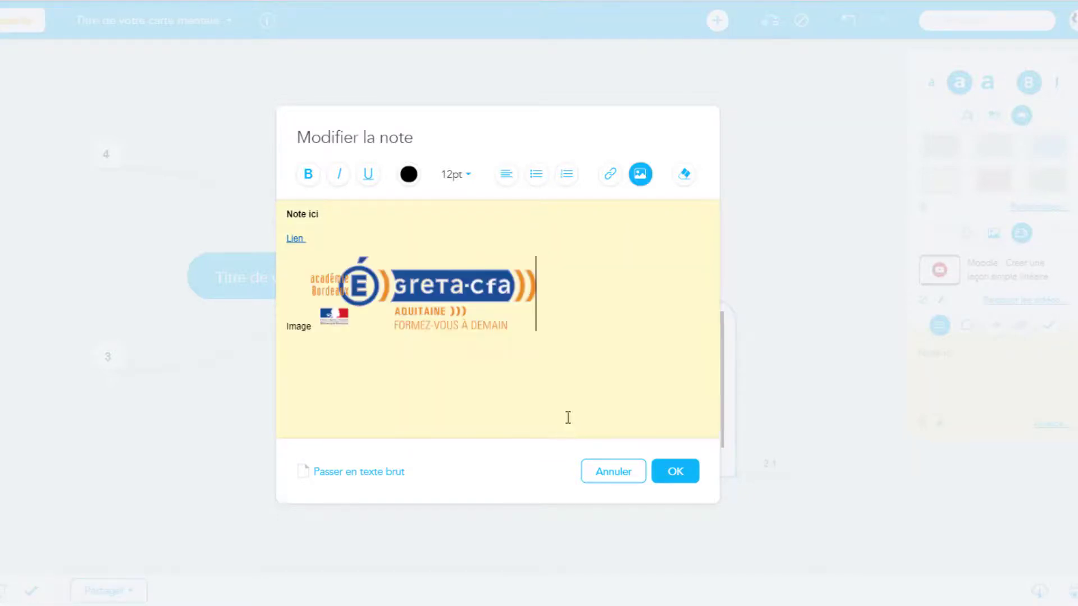
{"action": "left_click", "coordinate": [676, 472]}
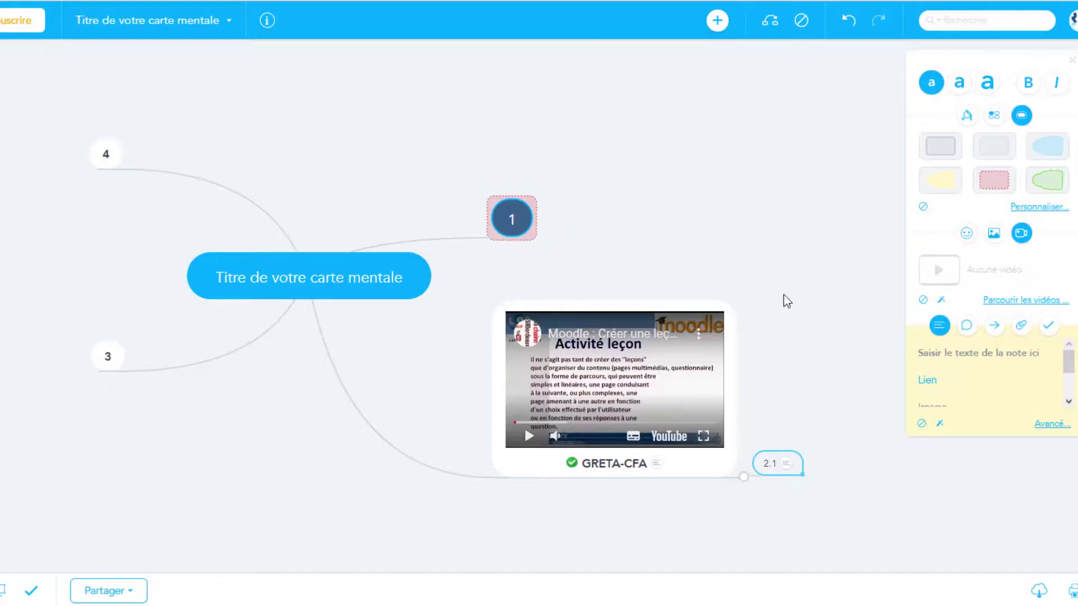
- Open the comments of node 2.1 and link node 1 to the copied logo.png address
{"action": "left_click", "coordinate": [968, 330]}
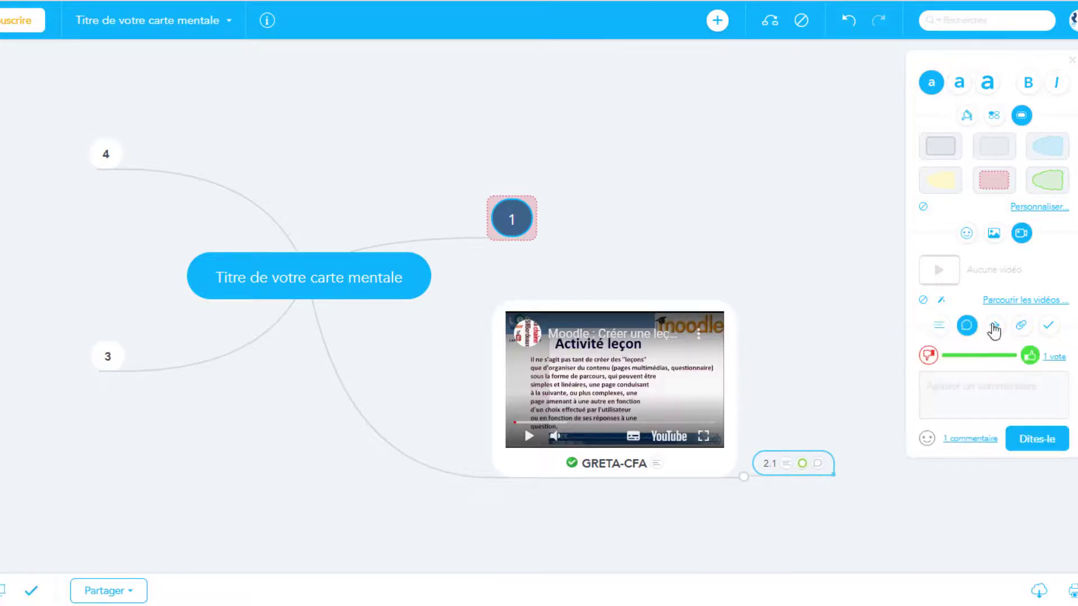
{"action": "left_click", "coordinate": [993, 328]}
{"action": "left_click", "coordinate": [977, 359]}
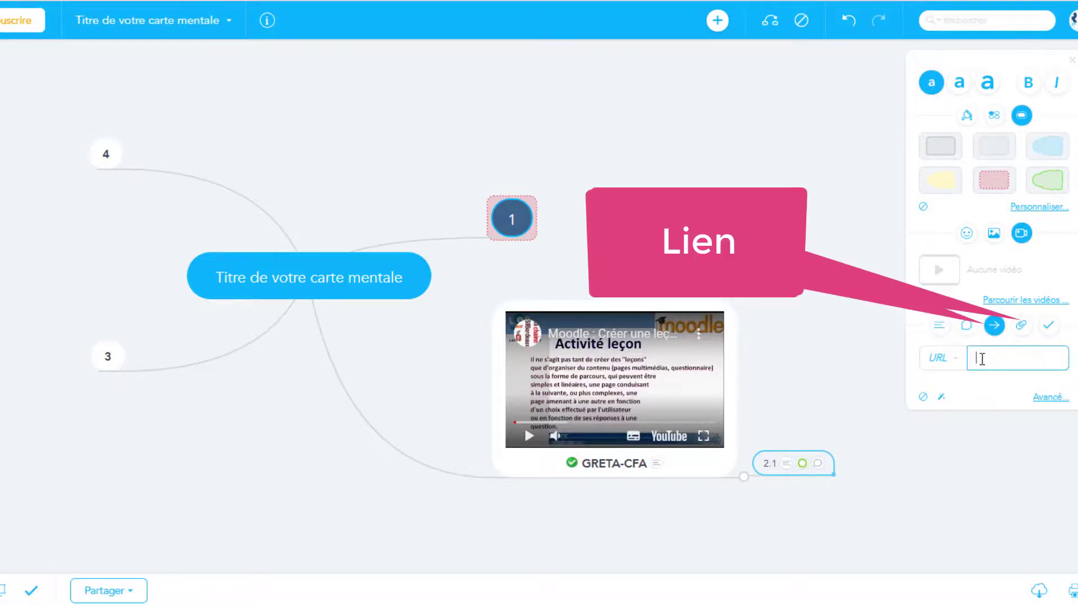
{"action": "left_click", "coordinate": [513, 217]}
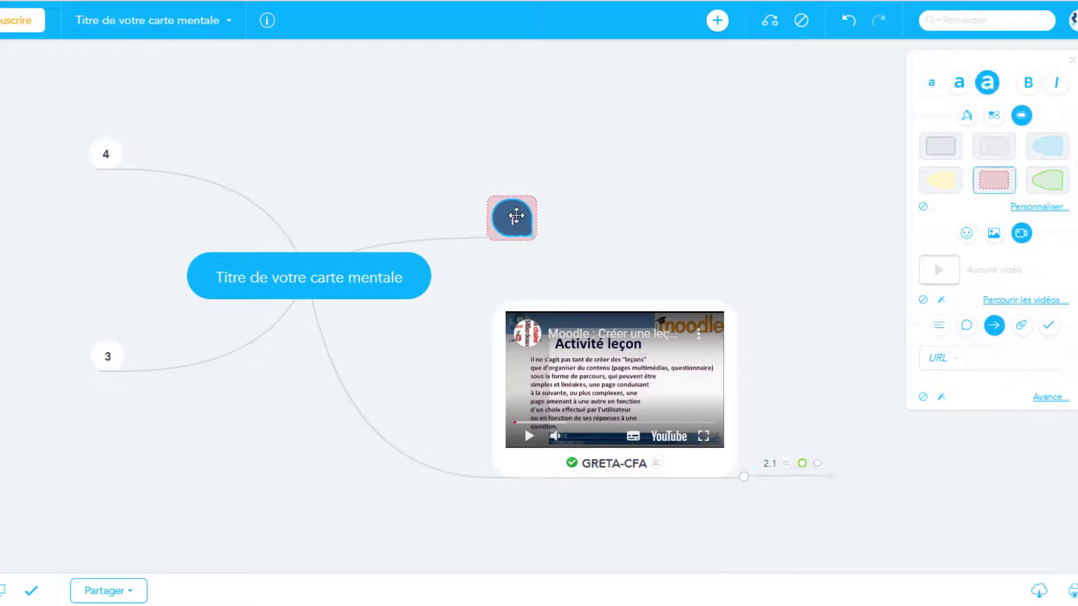
{"action": "left_click", "coordinate": [977, 357]}
{"action": "key", "text": "ctrl+v"}
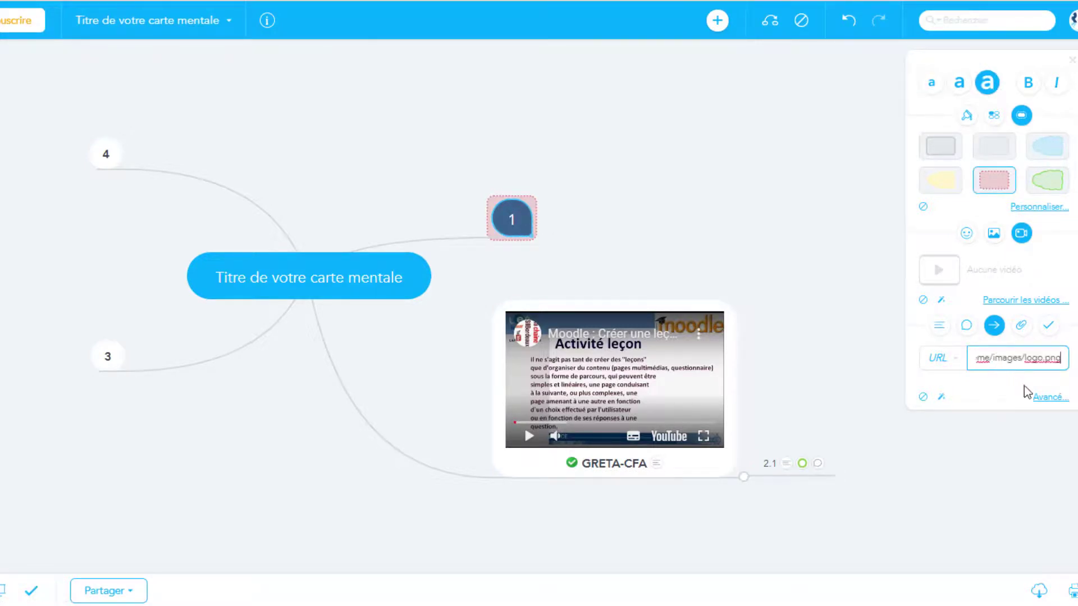
{"action": "left_click", "coordinate": [1021, 325]}
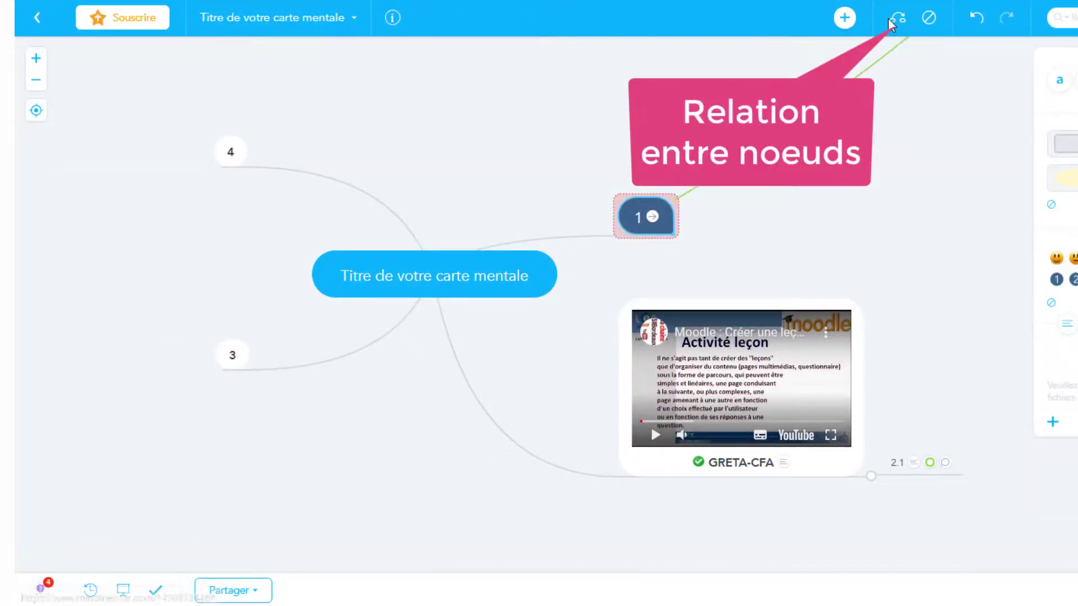
- Draw a relation arrow from node 1 to node 4 and bend its curve near node 4 downward
{"action": "left_click", "coordinate": [896, 22]}
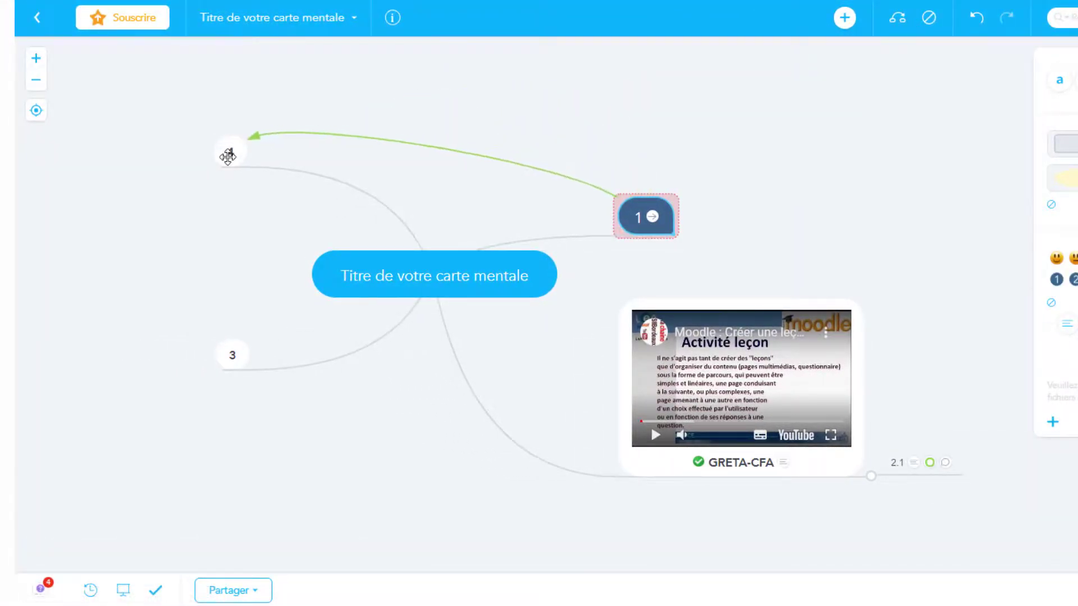
{"action": "left_click", "coordinate": [228, 152]}
{"action": "left_click_drag", "start_coordinate": [393, 175], "coordinate": [497, 183]}
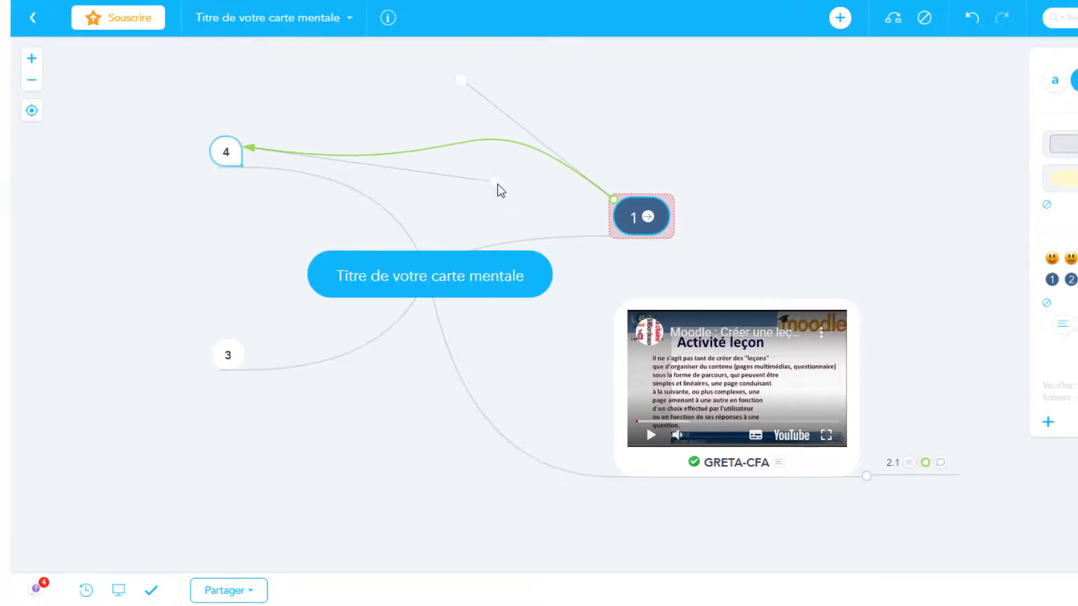
- Undo the last curve change on the relation arrow and redo it
{"action": "left_click", "coordinate": [846, 23]}
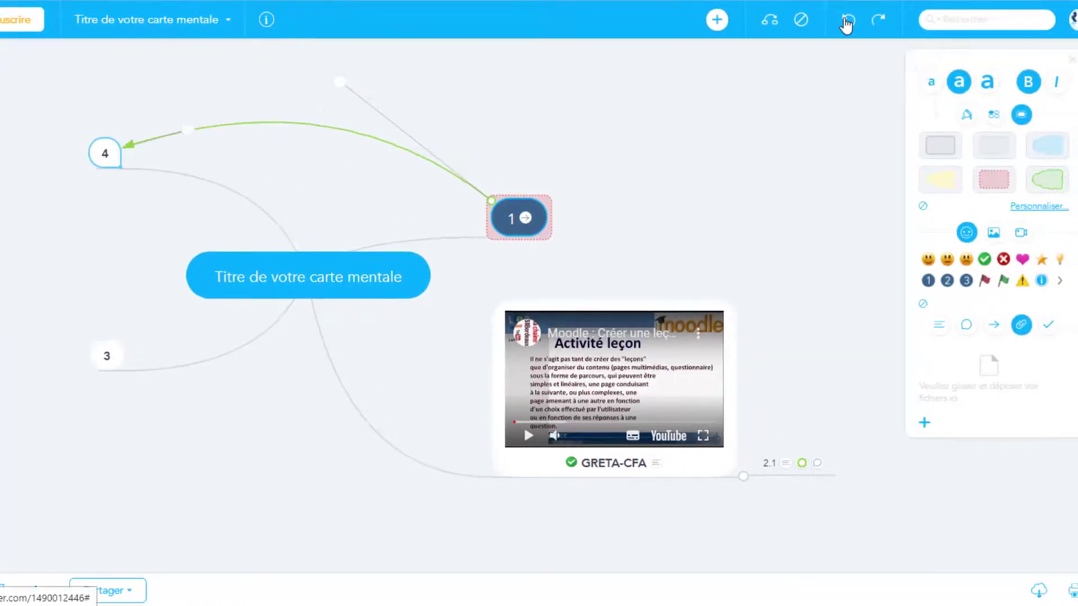
{"action": "left_click", "coordinate": [879, 21]}
{"action": "left_click", "coordinate": [879, 21]}
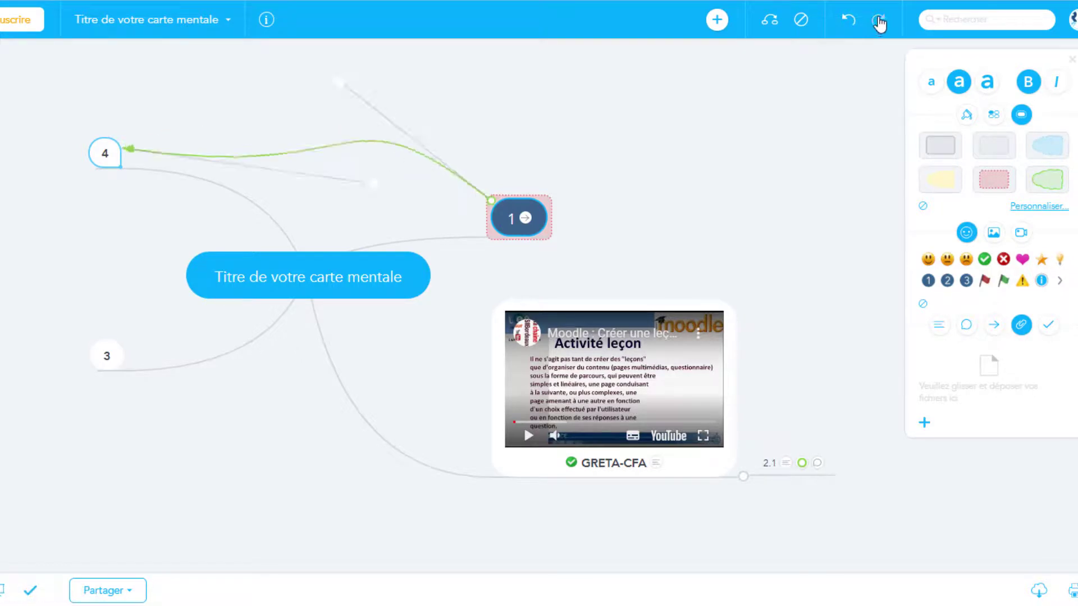
- Apply the white theme with a pink central topic and grey nodes to the map, overwriting the custom node styles
{"action": "left_click", "coordinate": [267, 21]}
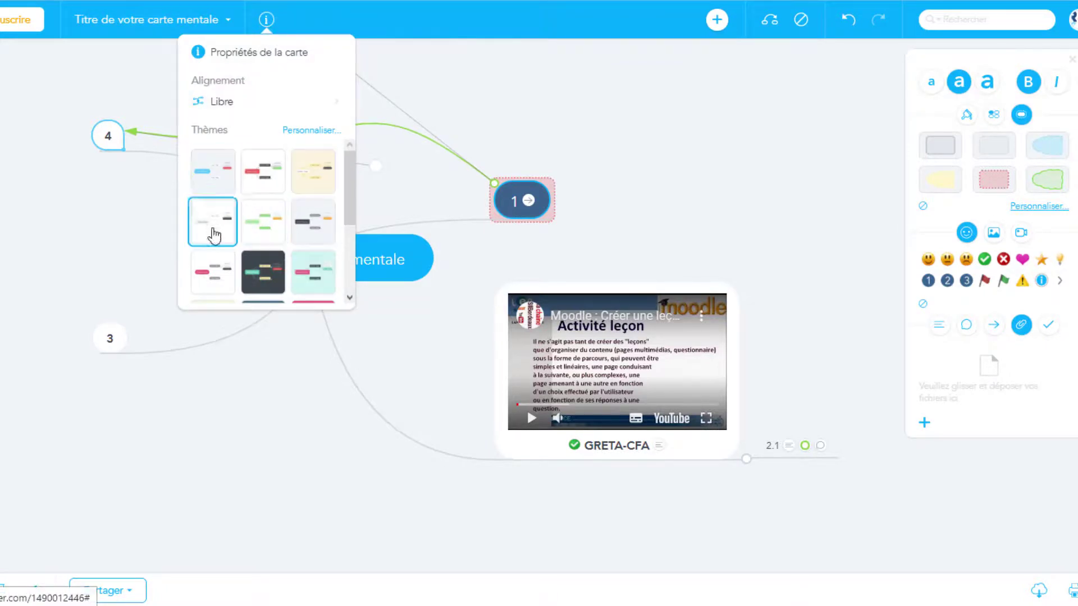
{"action": "left_click", "coordinate": [214, 270]}
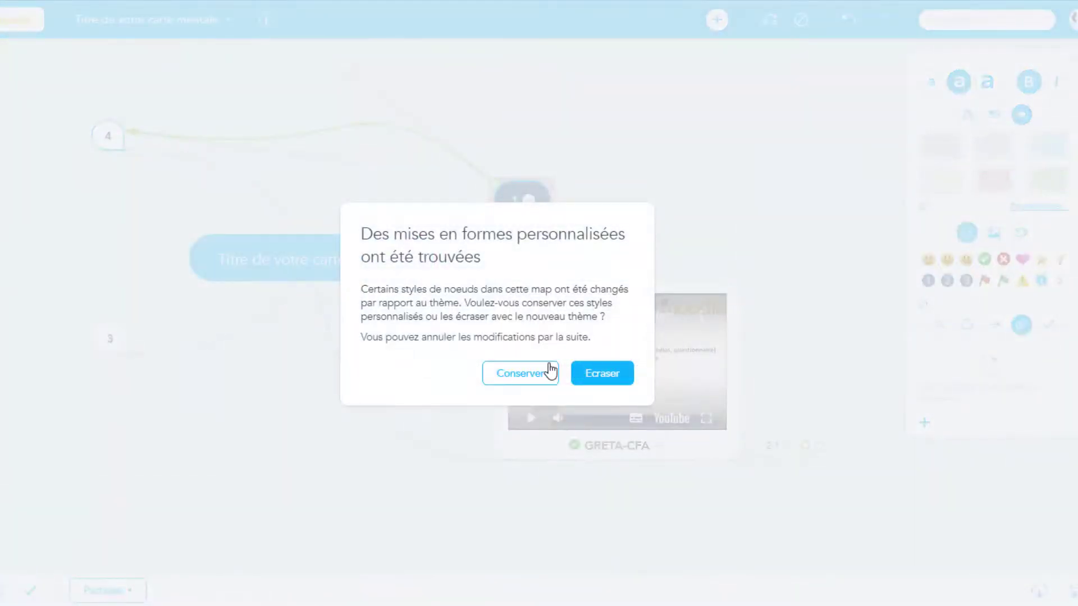
{"action": "left_click", "coordinate": [578, 374]}
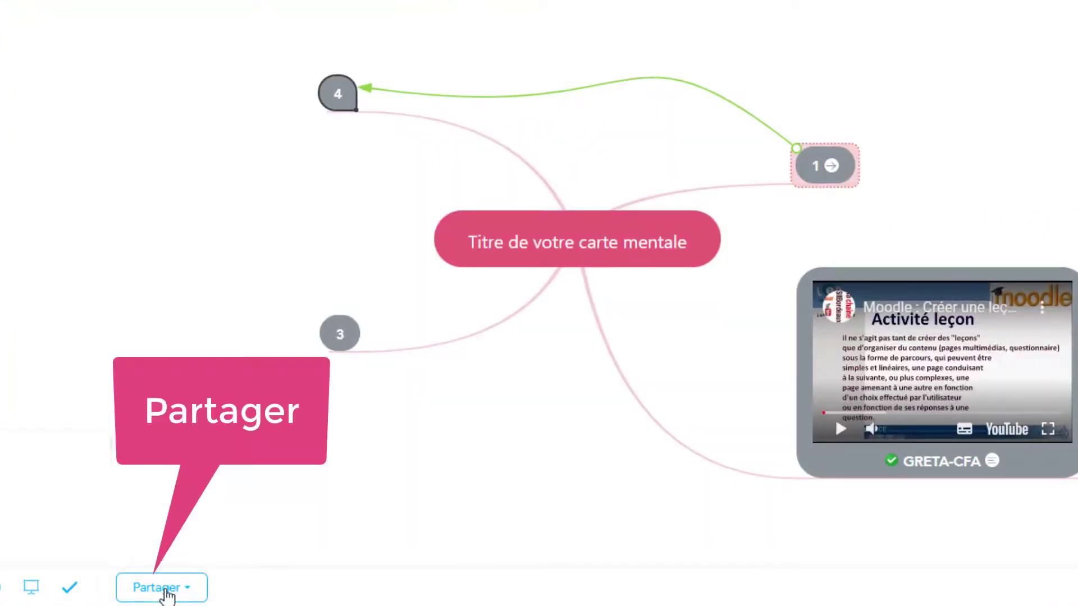
- Enable the shareable link for the mind map
{"action": "left_click", "coordinate": [189, 593]}
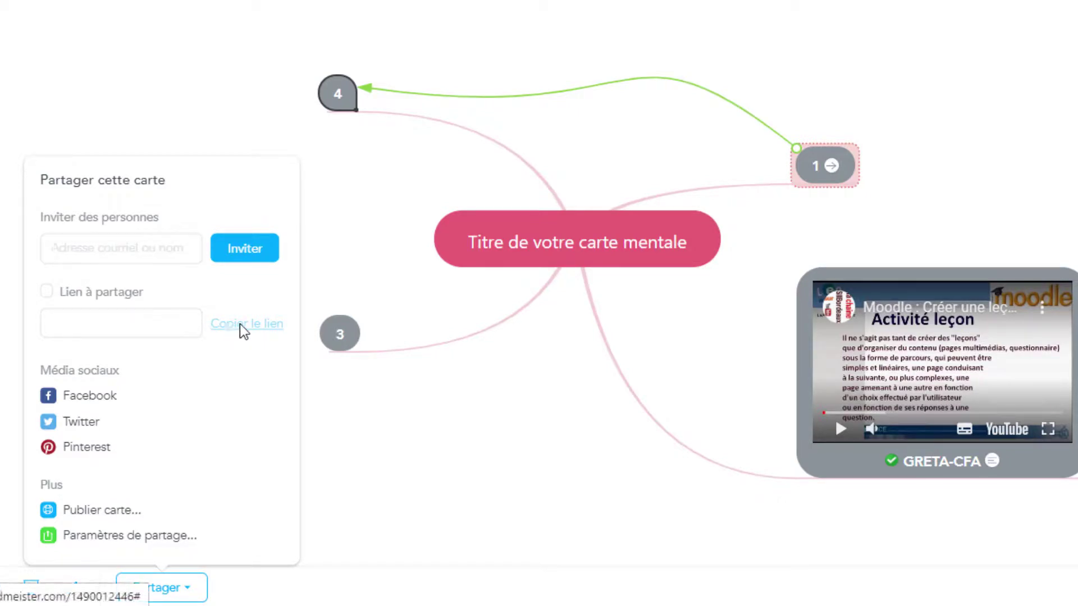
{"action": "left_click", "coordinate": [173, 293]}
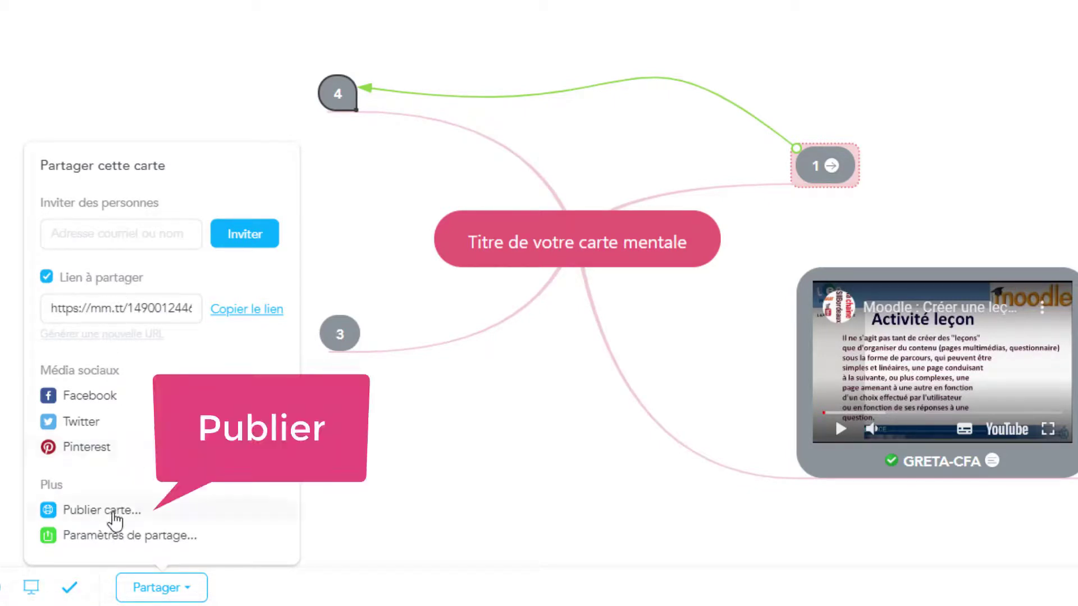
- Publish the mind map and select its entire iframe embed code in the insertion assistant, closing the publishing dialogs
{"action": "left_click", "coordinate": [114, 512]}
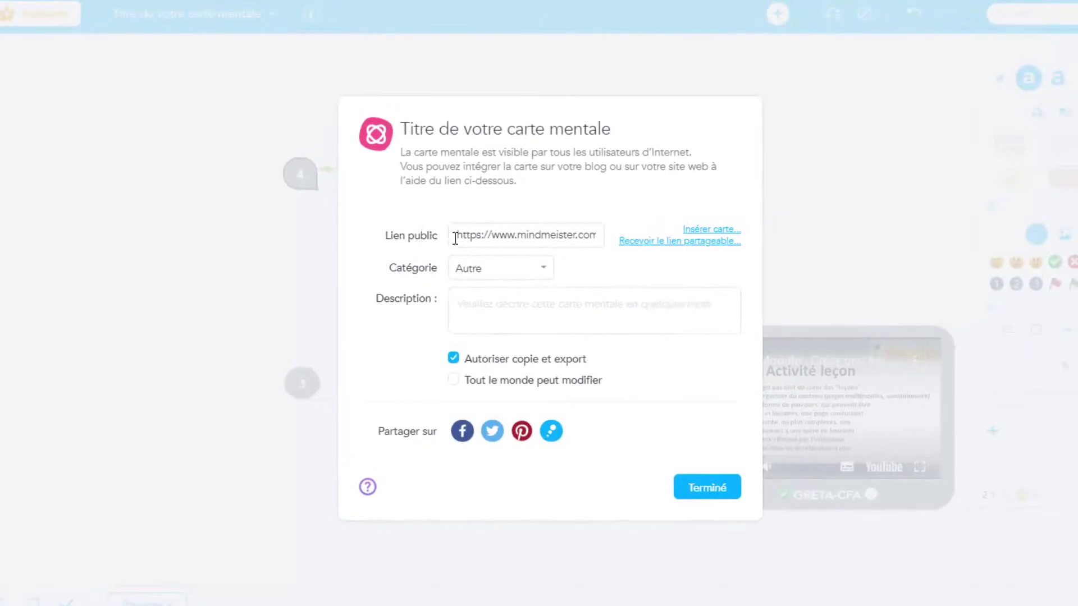
{"action": "left_click", "coordinate": [711, 231]}
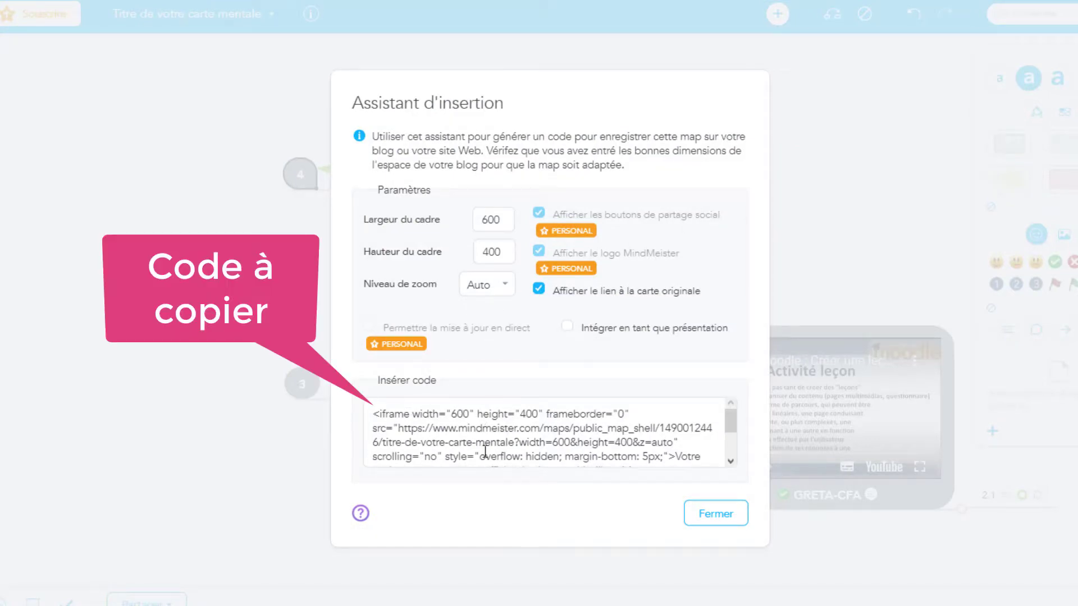
{"action": "left_click_drag", "start_coordinate": [376, 418], "coordinate": [698, 510]}
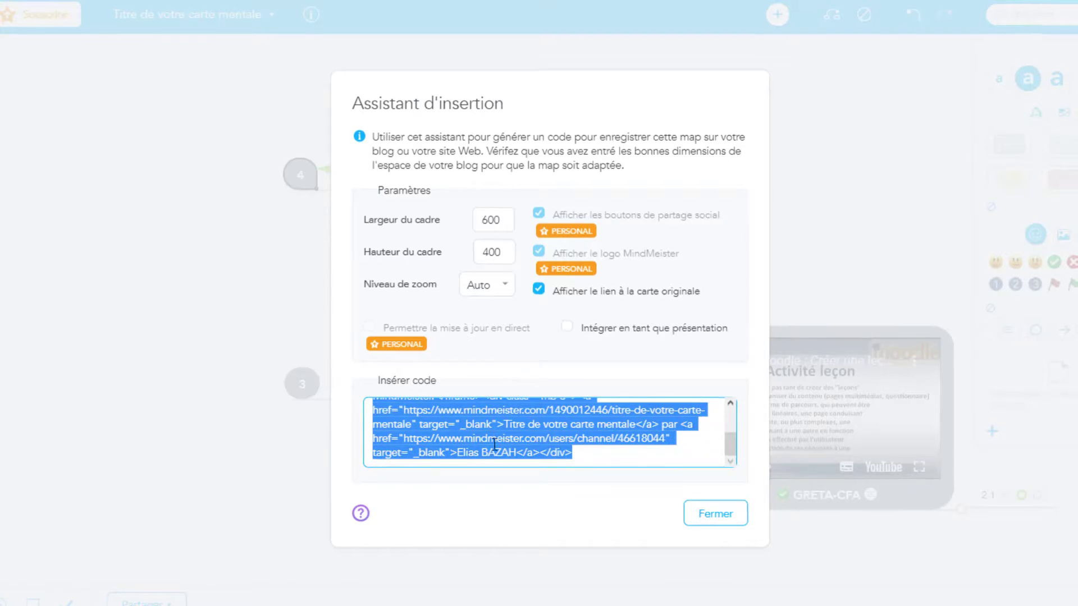
{"action": "left_click", "coordinate": [691, 512]}
{"action": "left_click", "coordinate": [708, 490]}
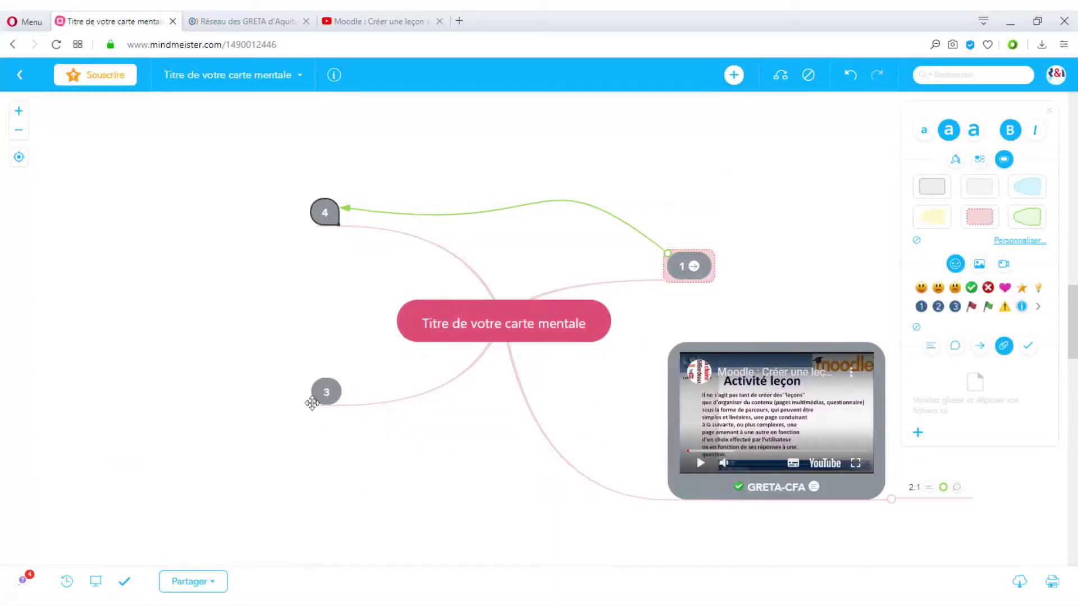
- Examine the map's sharing settings, including the permission options for anyone with the link and the member invitation form
{"action": "left_click", "coordinate": [218, 587]}
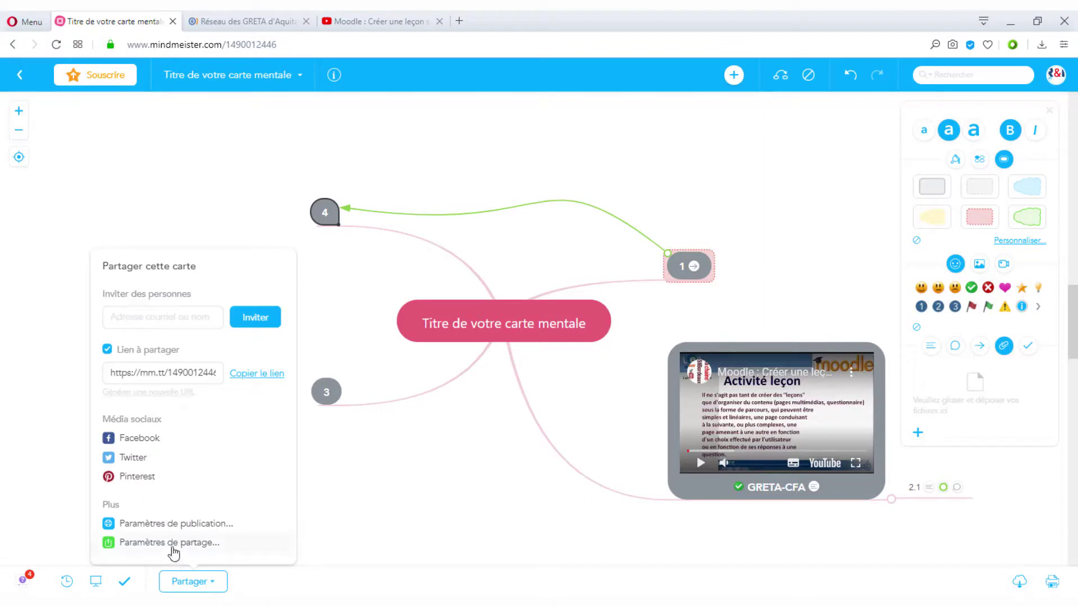
{"action": "left_click", "coordinate": [171, 543]}
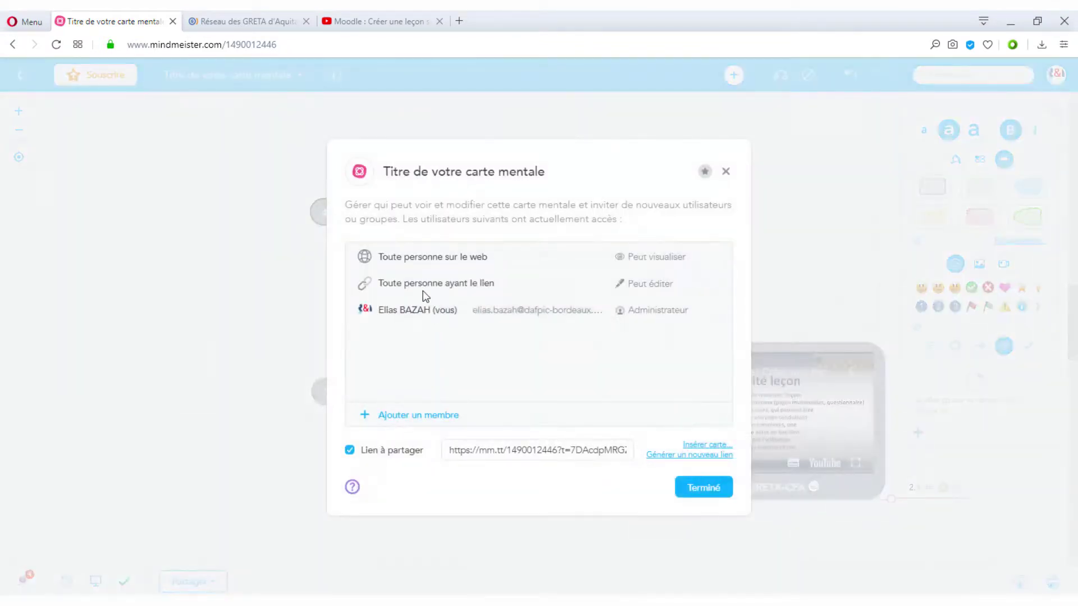
{"action": "left_click", "coordinate": [650, 283]}
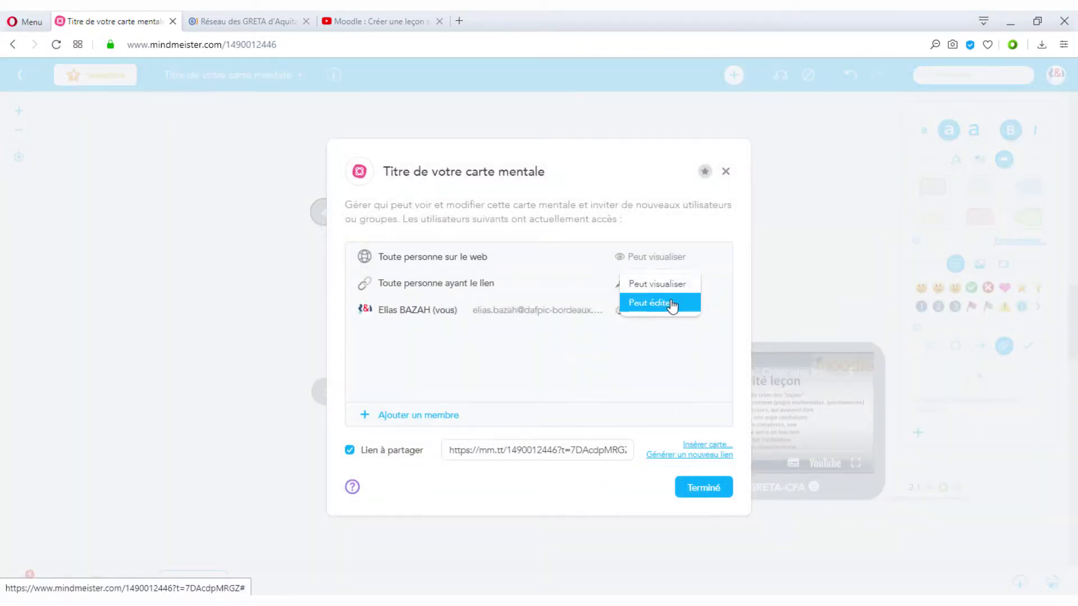
{"action": "left_click", "coordinate": [443, 415]}
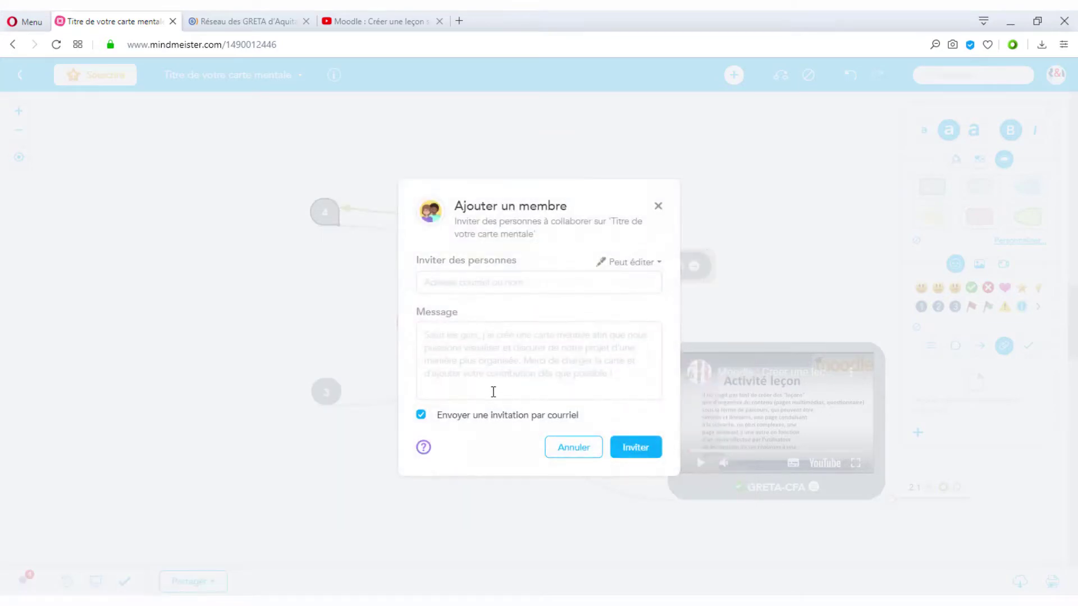
{"action": "left_click", "coordinate": [468, 333]}
{"action": "left_click", "coordinate": [469, 278]}
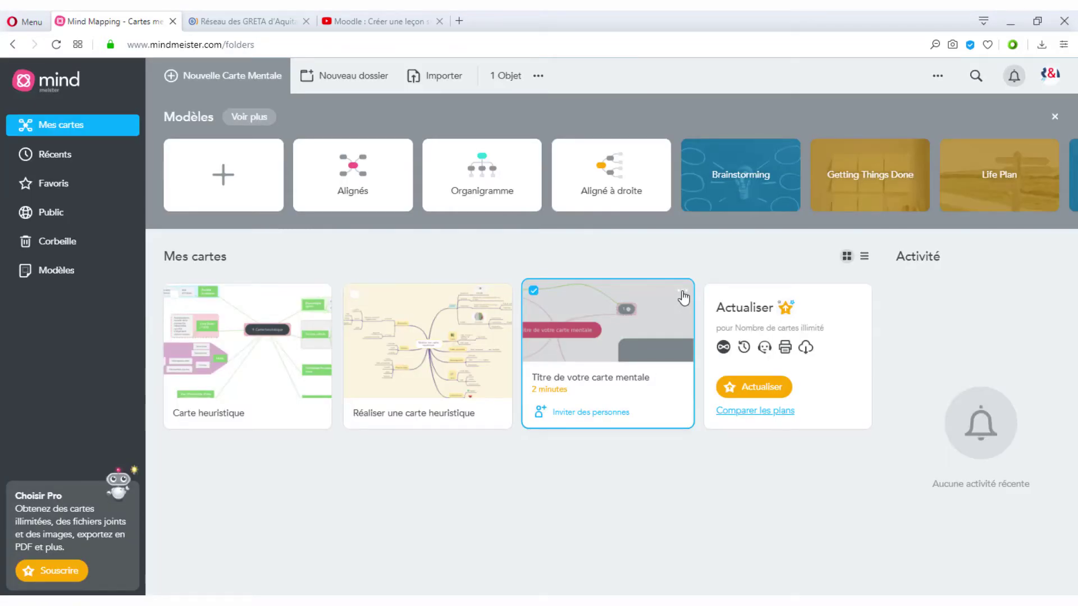
- View the available actions for the map "Titre de votre carte mentale" in the map list
{"action": "left_click", "coordinate": [682, 292]}
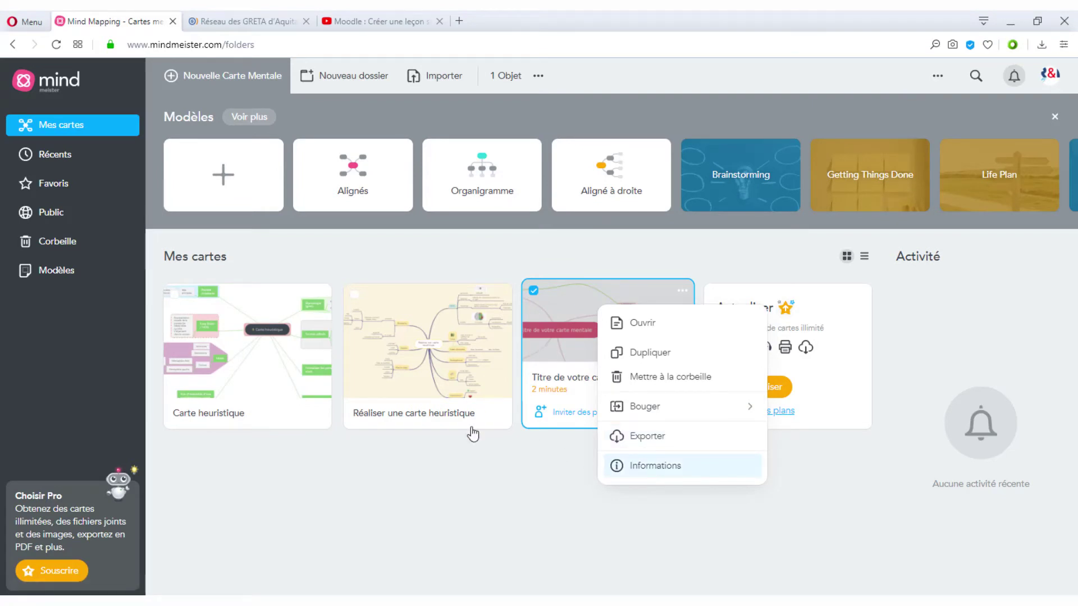
{"action": "left_click", "coordinate": [453, 472]}
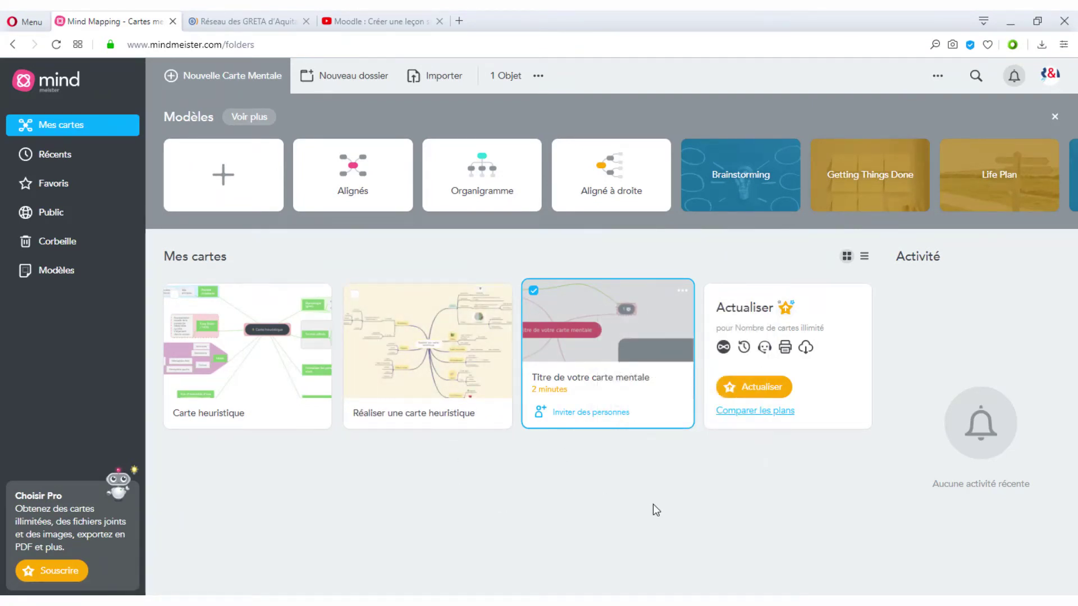